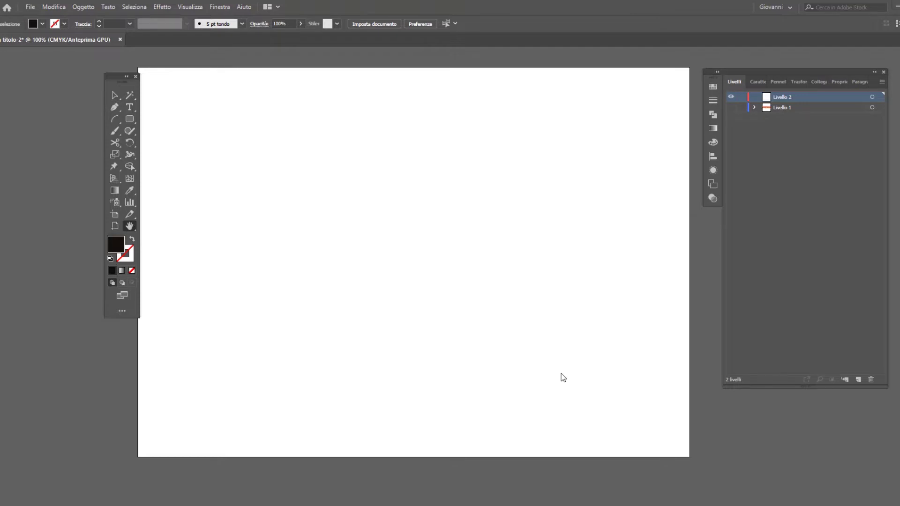
# Place 'Lorem ipsum' text in Open Sans Bold and scale it up to about 62.65 pt
pyautogui.click(115, 97)
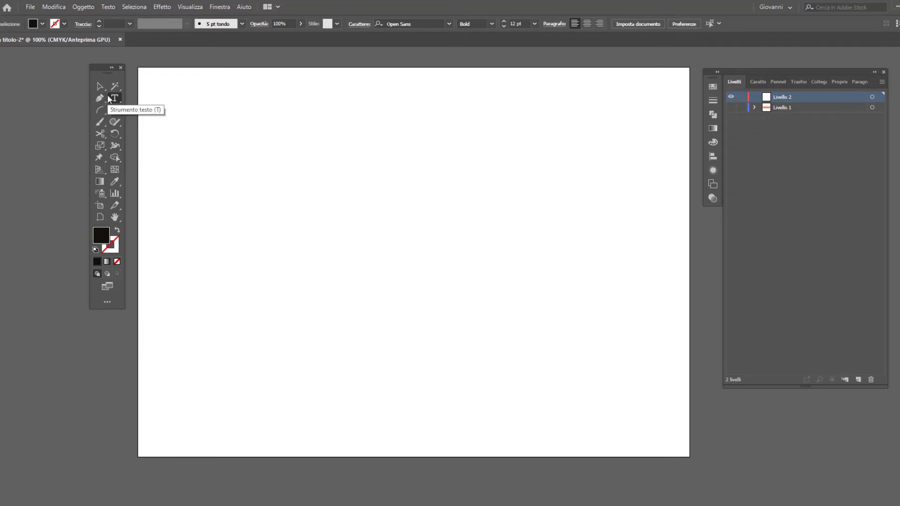
pyautogui.click(252, 189)
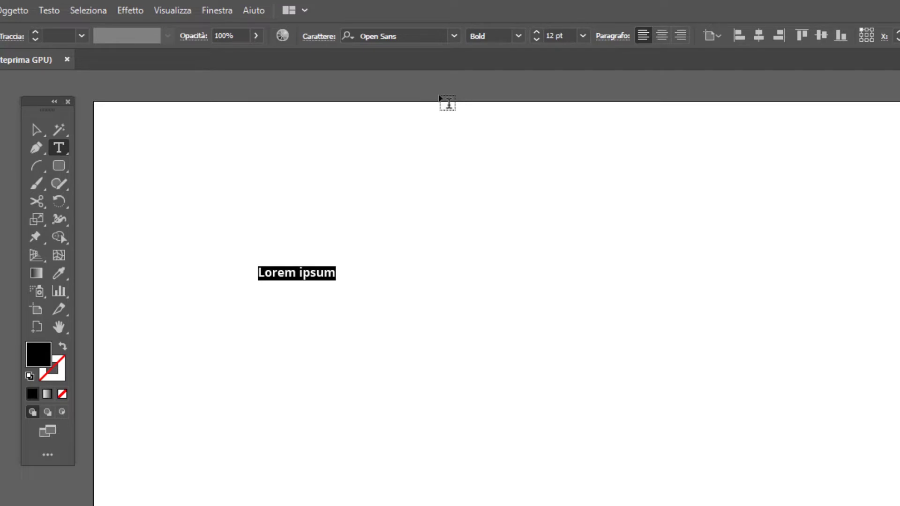
pyautogui.click(36, 129)
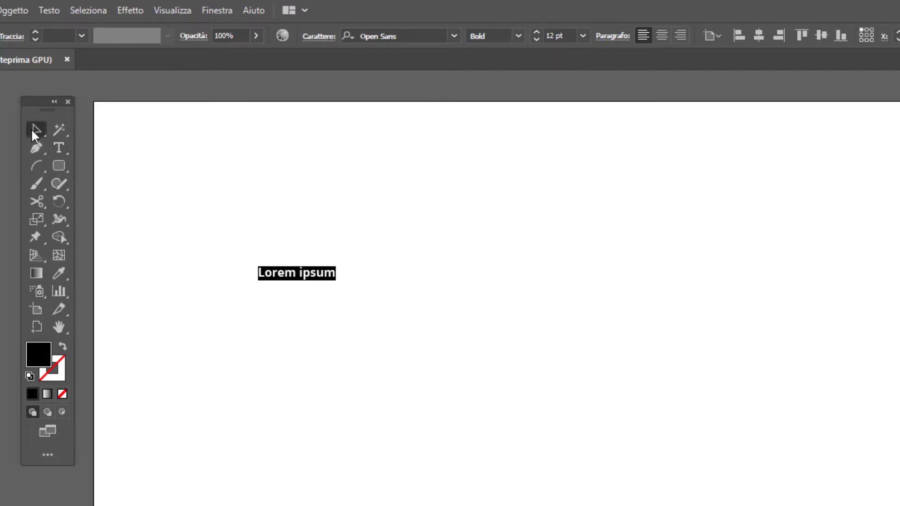
pyautogui.moveTo(336, 280); pyautogui.dragTo(663, 408)
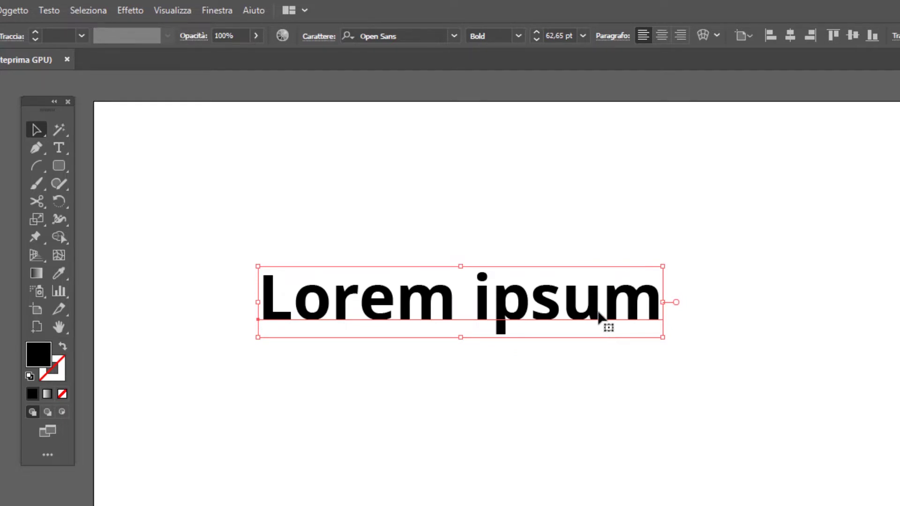
# In the Aspetto panel, add a new fill to the text and colour it light blue
pyautogui.click(222, 13)
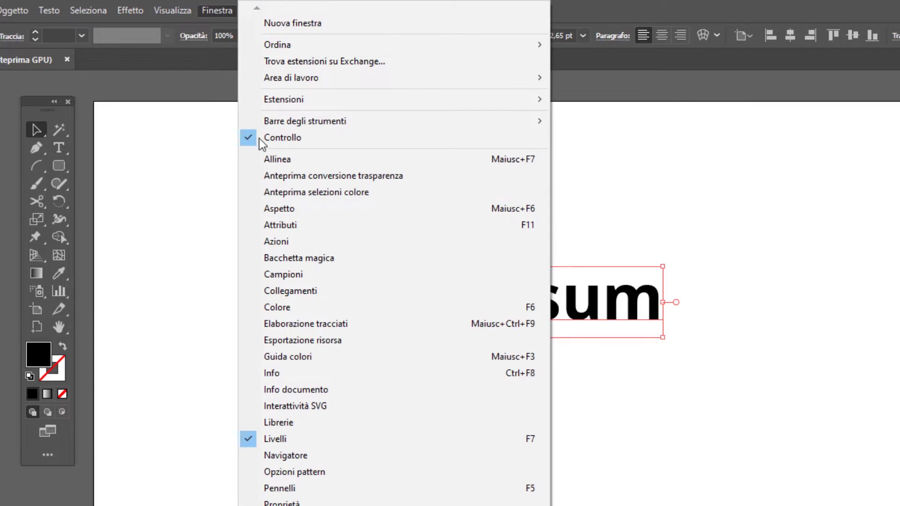
pyautogui.click(285, 209)
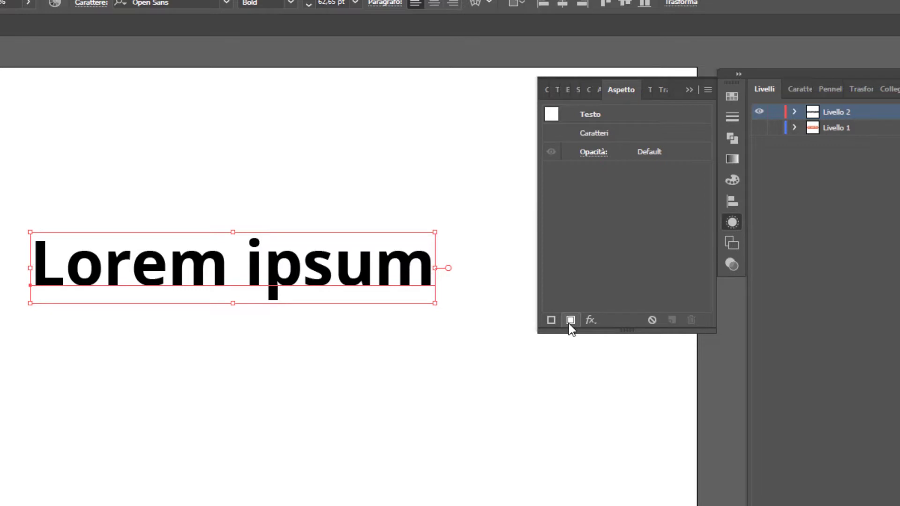
pyautogui.click(570, 321)
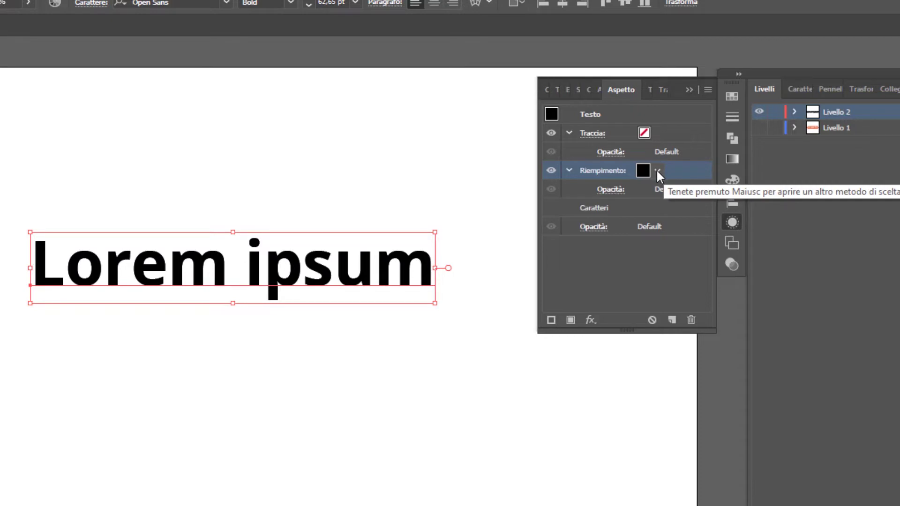
pyautogui.click(657, 172)
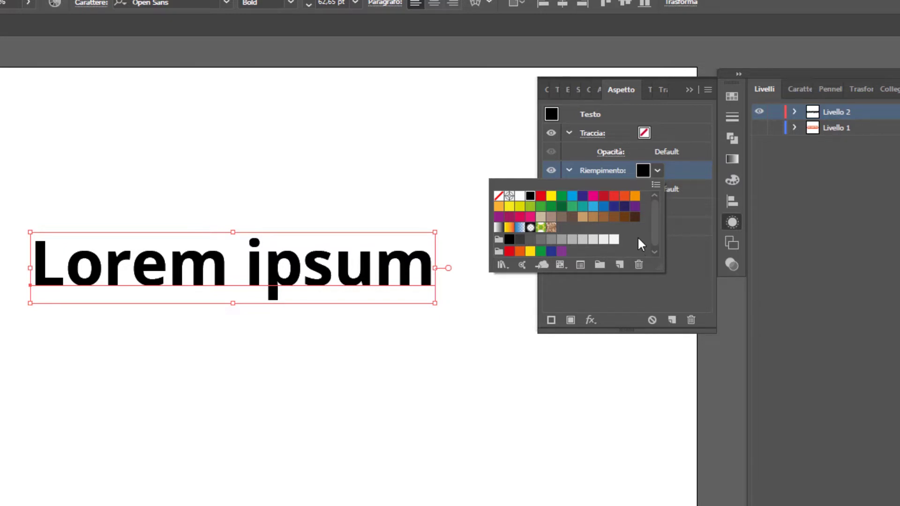
pyautogui.click(593, 207)
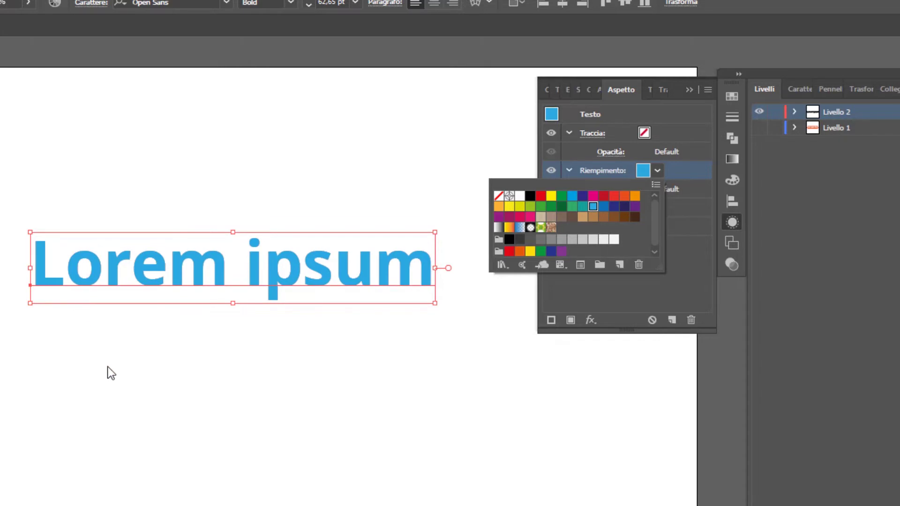
pyautogui.click(181, 389)
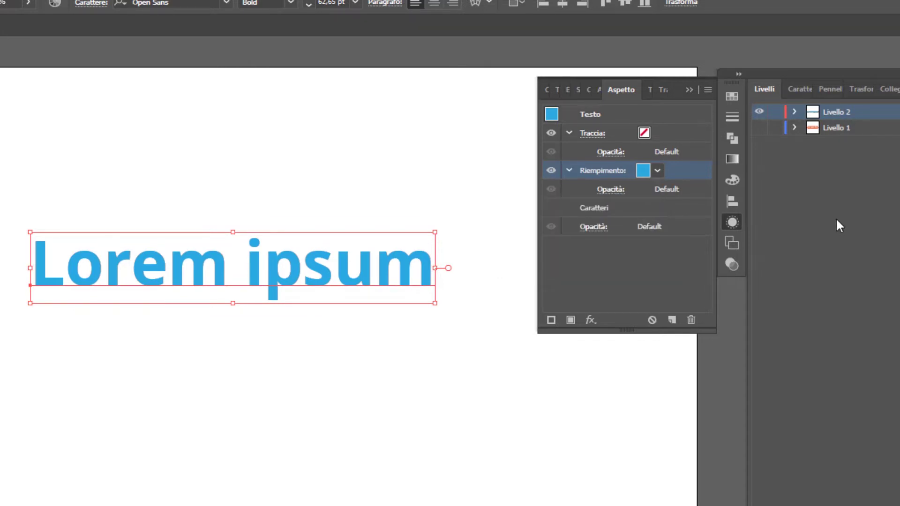
pyautogui.click(733, 223)
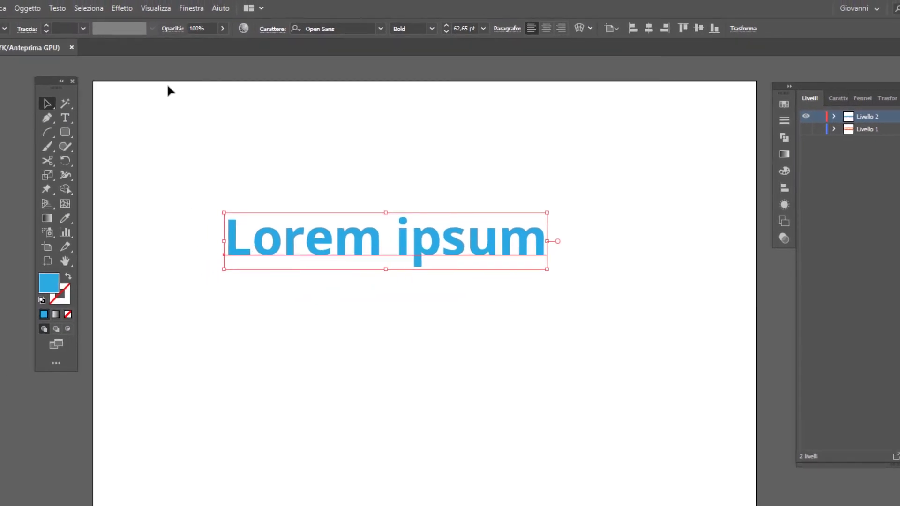
# Convert the fill to a rounded rectangle: 10 mm extra width and height, 33 mm corner radius
pyautogui.click(122, 8)
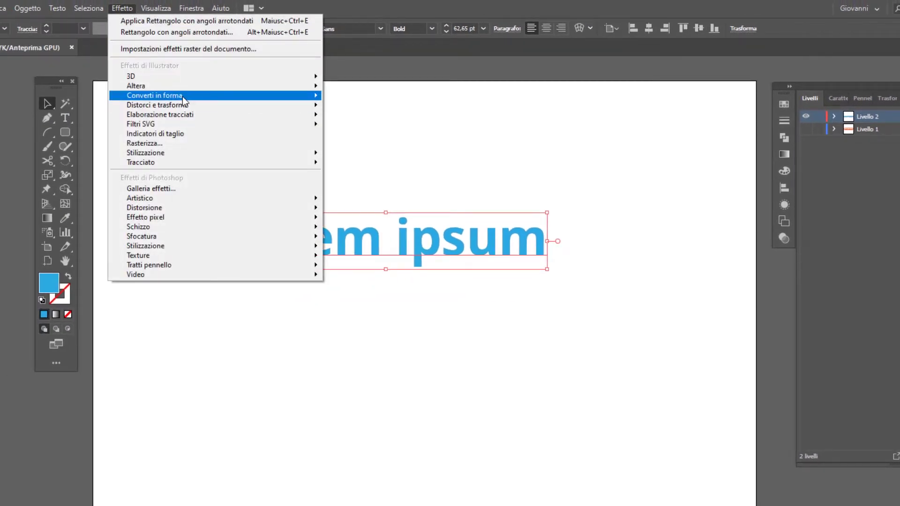
pyautogui.moveTo(153, 95)
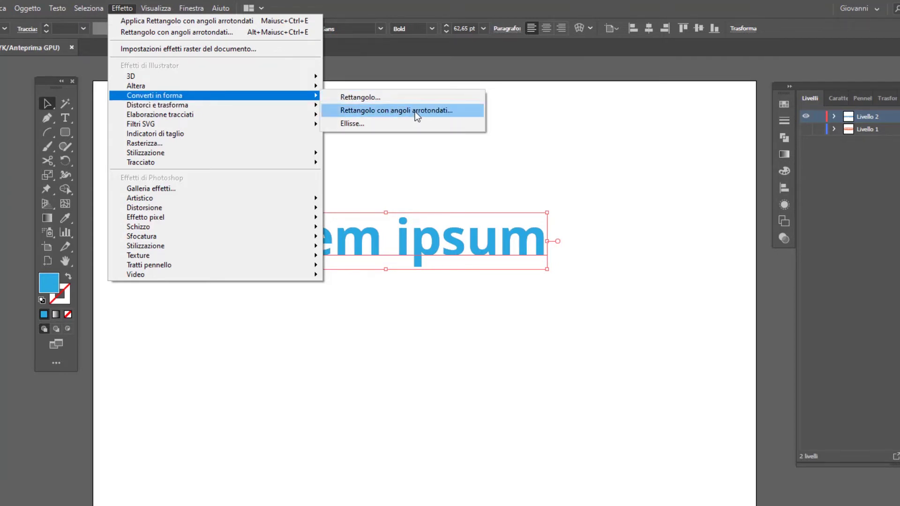
pyautogui.click(415, 110)
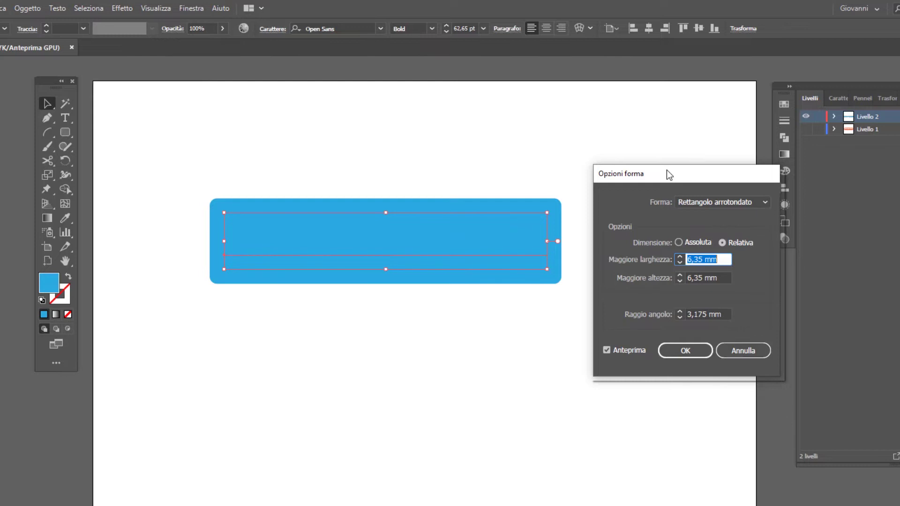
pyautogui.moveTo(662, 179); pyautogui.dragTo(640, 170)
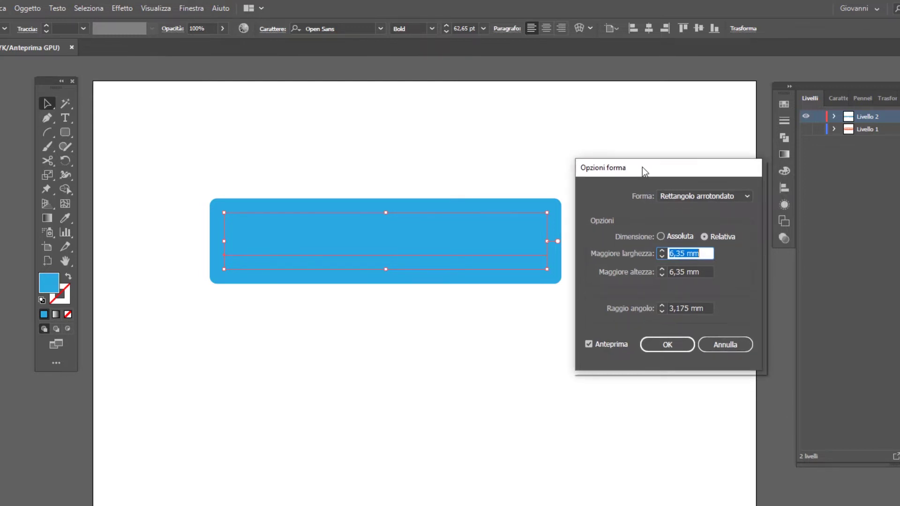
pyautogui.click(682, 199)
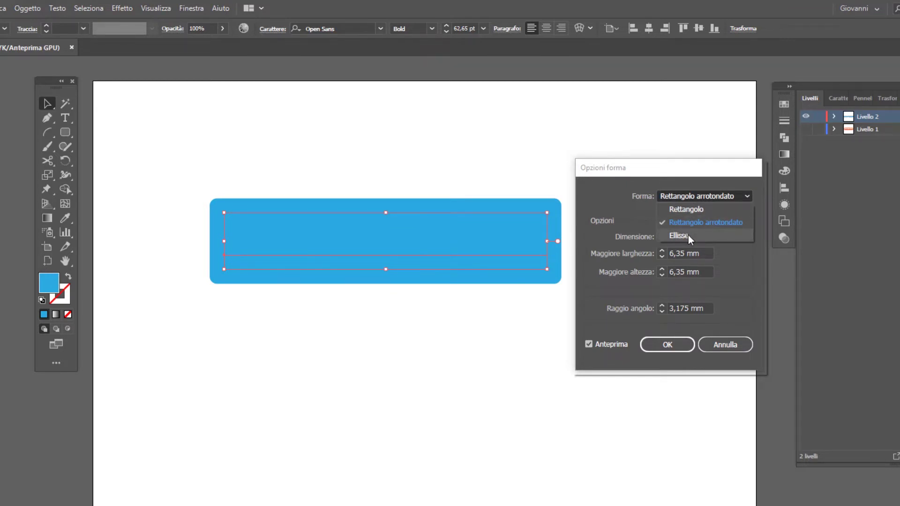
pyautogui.click(723, 201)
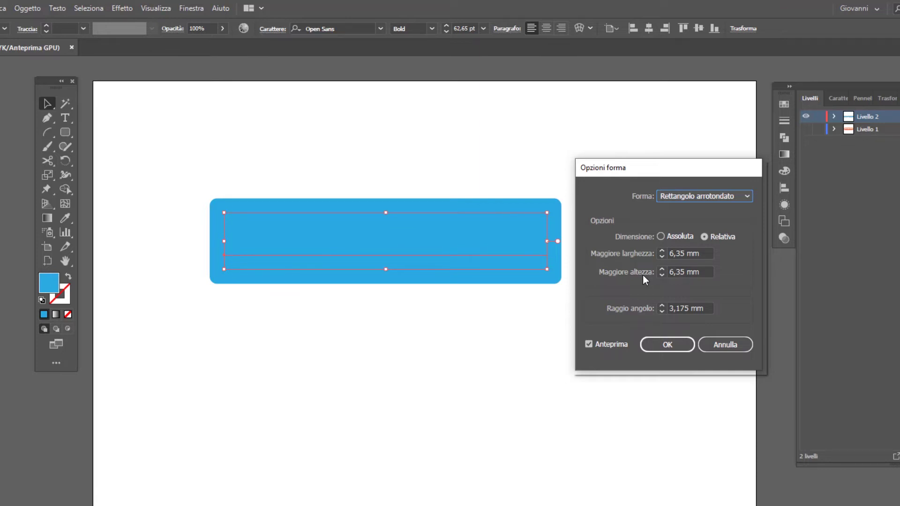
pyautogui.press('Tab')
pyautogui.write('10')
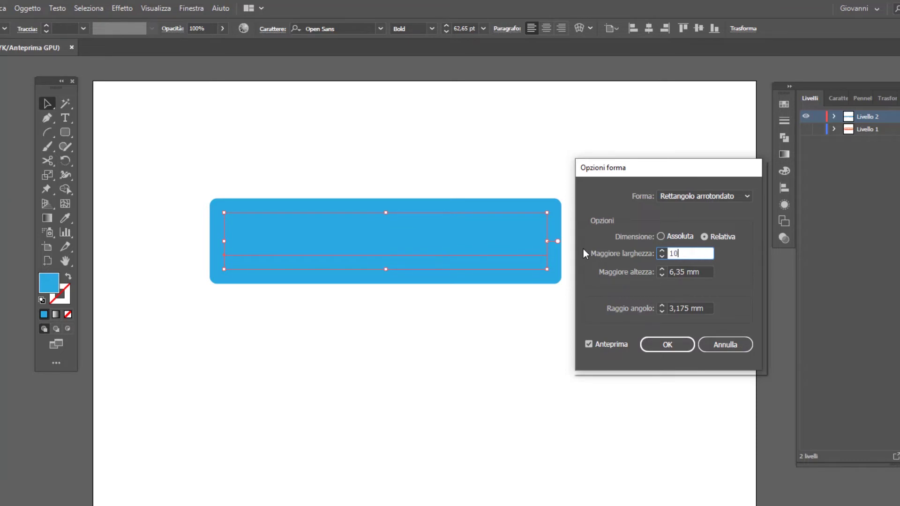
pyautogui.press('Tab')
pyautogui.write('10')
pyautogui.press('Tab')
pyautogui.press('Tab')
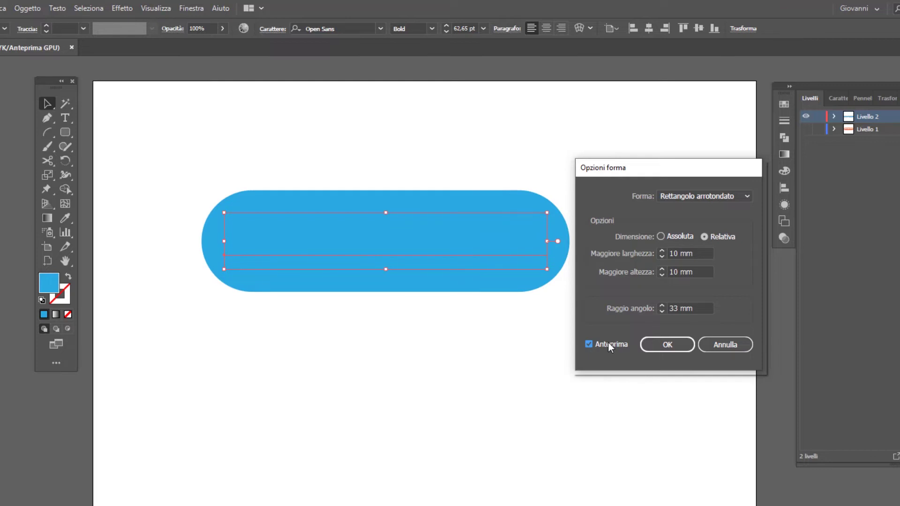
pyautogui.click(668, 345)
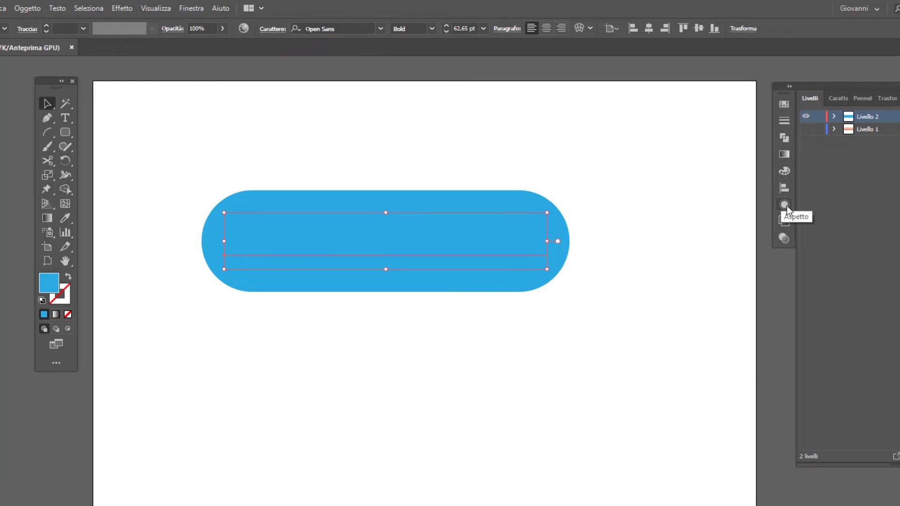
# Move the Caratteri row above the Riempimento row in Appearance so the letters show on the pill
pyautogui.click(785, 205)
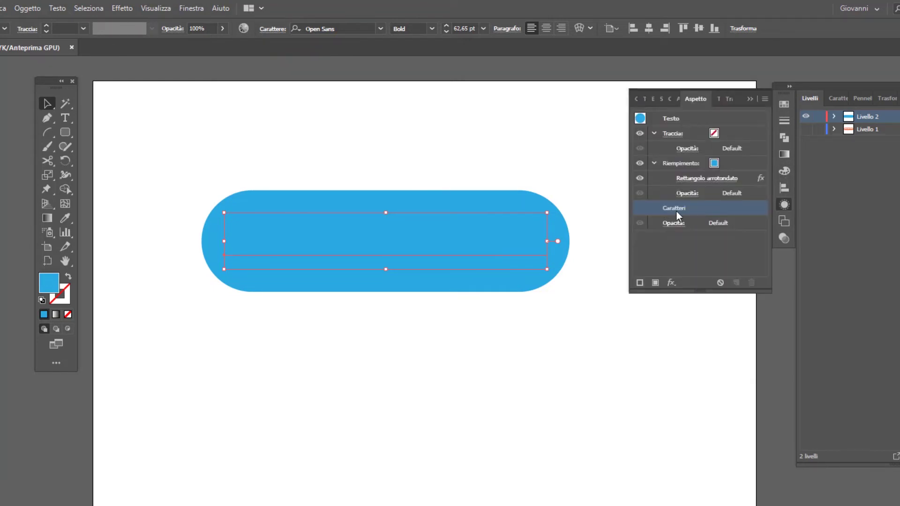
pyautogui.moveTo(674, 207); pyautogui.dragTo(680, 158)
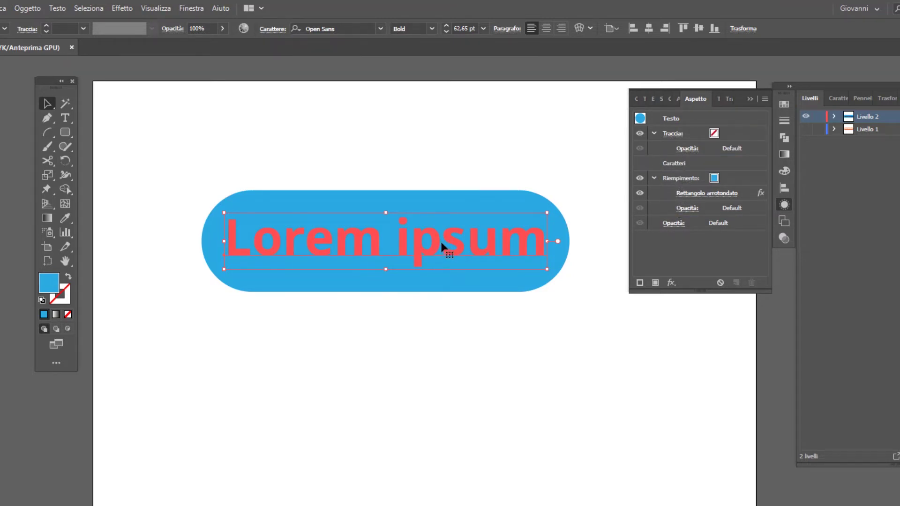
pyautogui.hotkey('shift', 'F6')
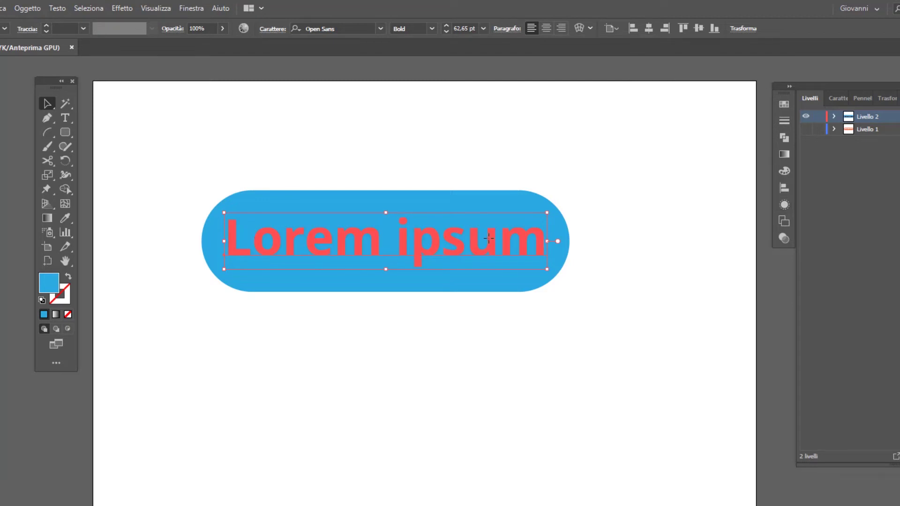
pyautogui.click(65, 118)
pyautogui.click(542, 244)
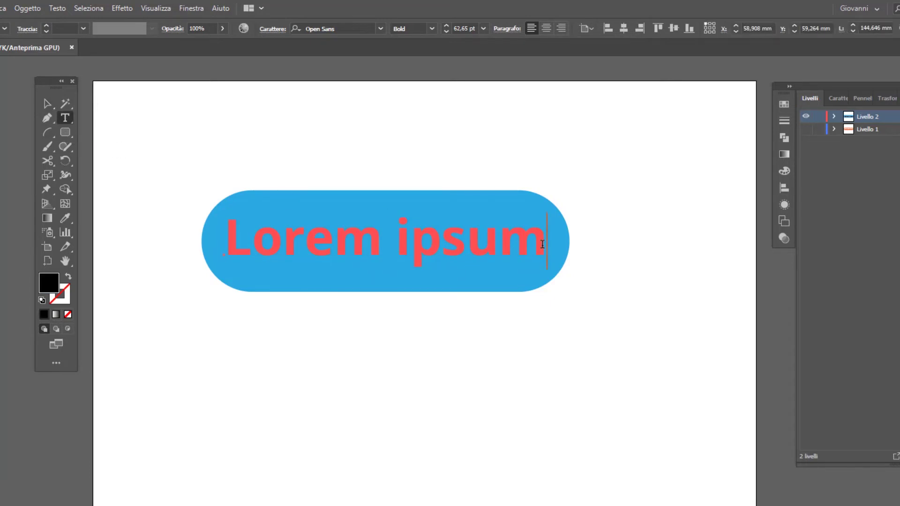
pyautogui.write(' docet')
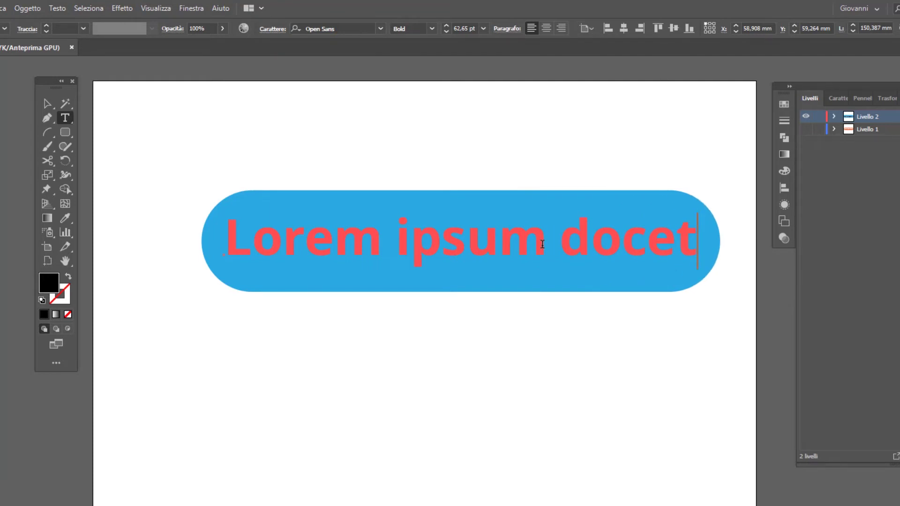
pyautogui.write(' lore')
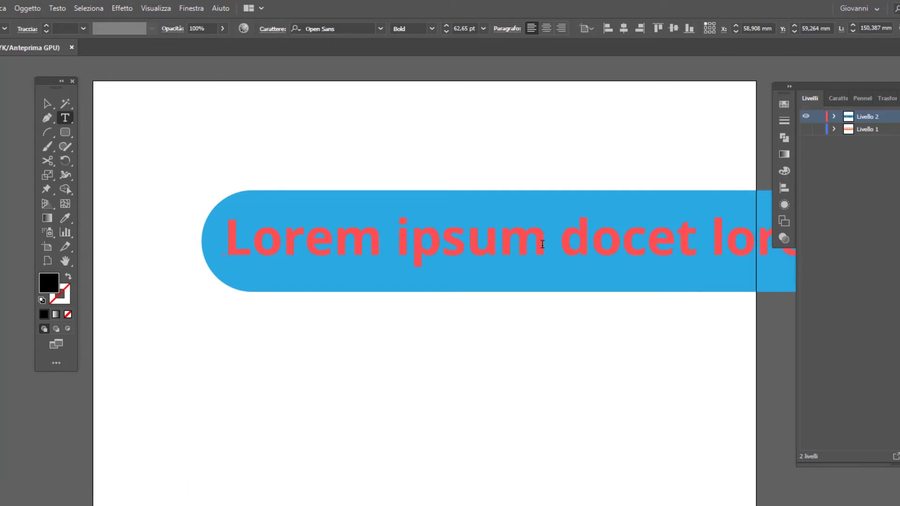
pyautogui.click(47, 103)
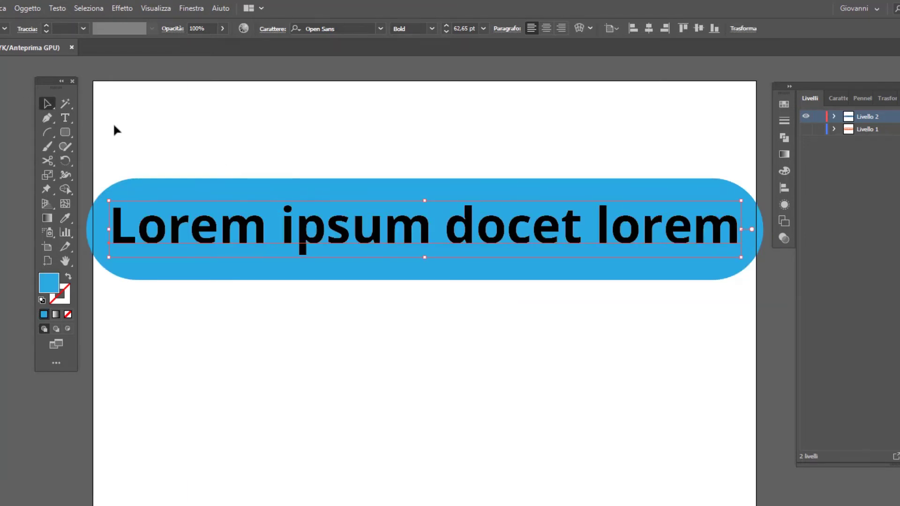
pyautogui.click(65, 118)
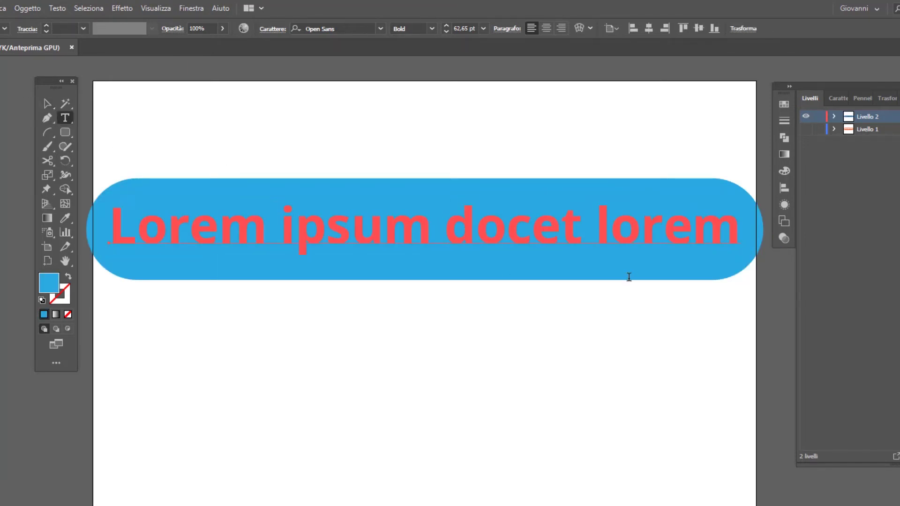
pyautogui.doubleClick(640, 233)
pyautogui.press('BackSpace')
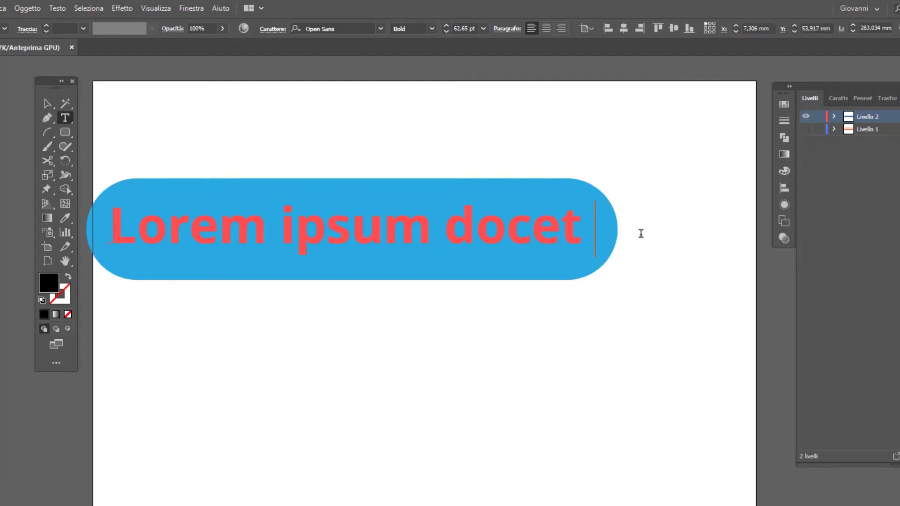
pyautogui.press('BackSpace')
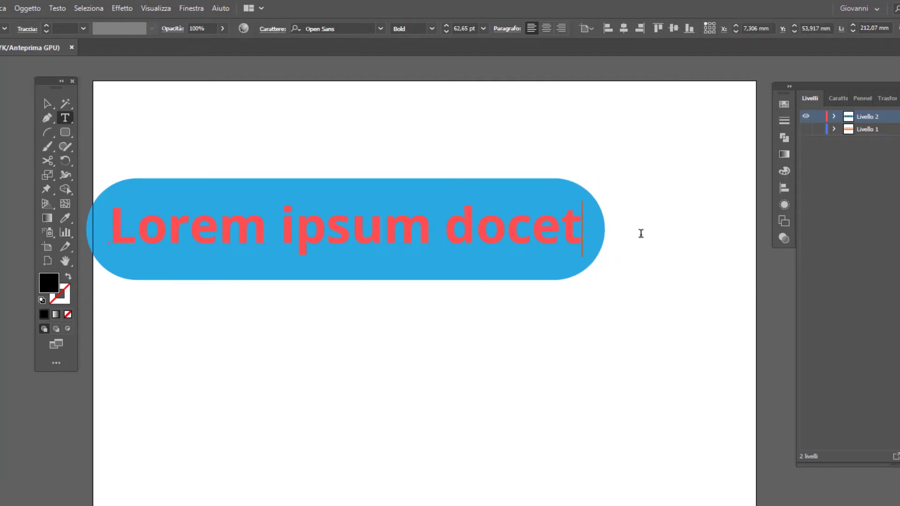
pyautogui.write('aerferf')
pyautogui.press('BackSpace')
pyautogui.press('BackSpace')
pyautogui.press('BackSpace')
pyautogui.press('BackSpace')
pyautogui.press('Return')
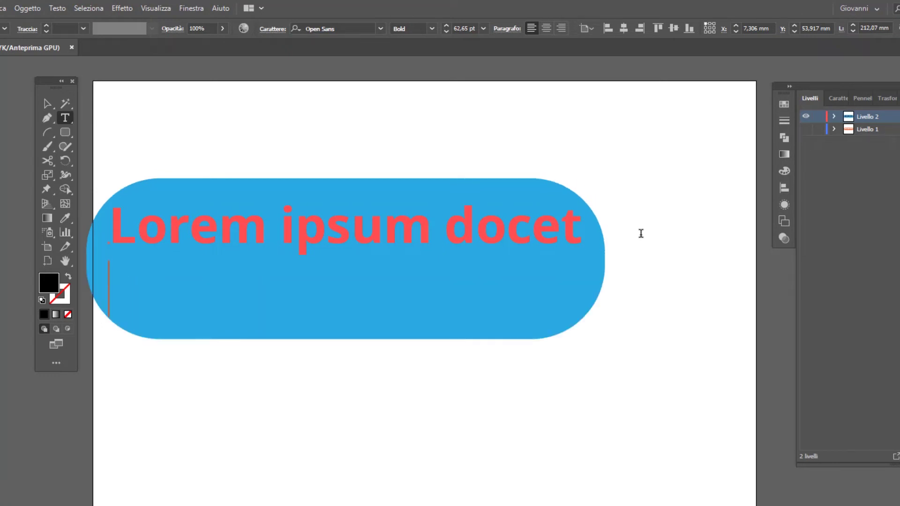
pyautogui.write('afrewrfwe')
pyautogui.hotkey('ctrl', 'z')
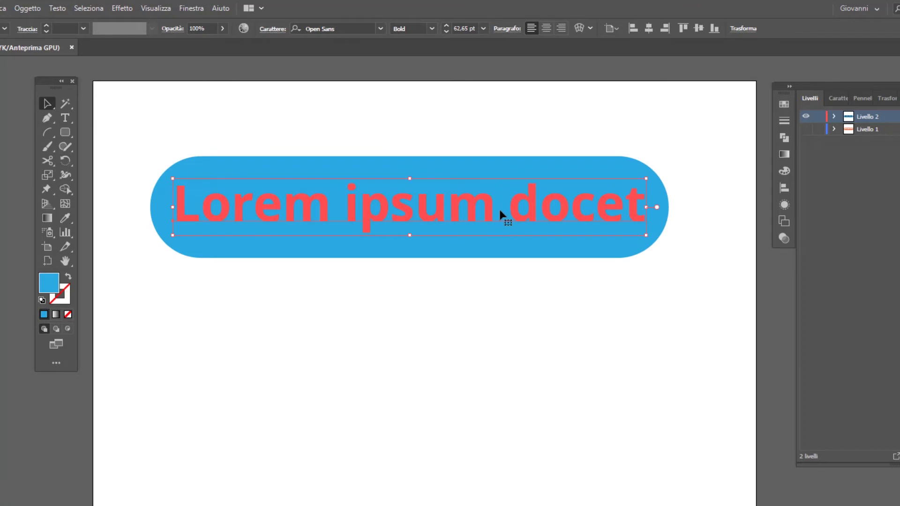
# Colour the whole 'Lorem ipsum docet' line cream (hex fff4e4), then reselect the text object
pyautogui.doubleClick(500, 210)
pyautogui.doubleClick(495, 207)
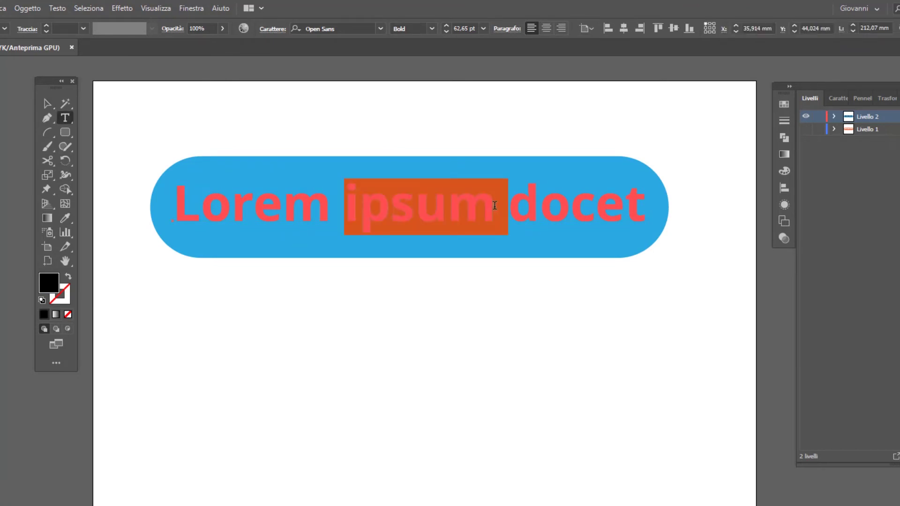
pyautogui.tripleClick(492, 206)
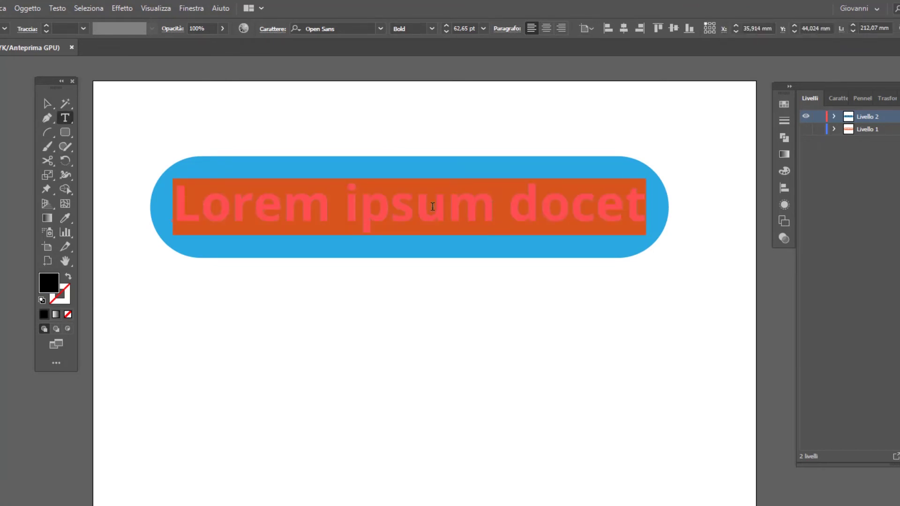
pyautogui.click(53, 282)
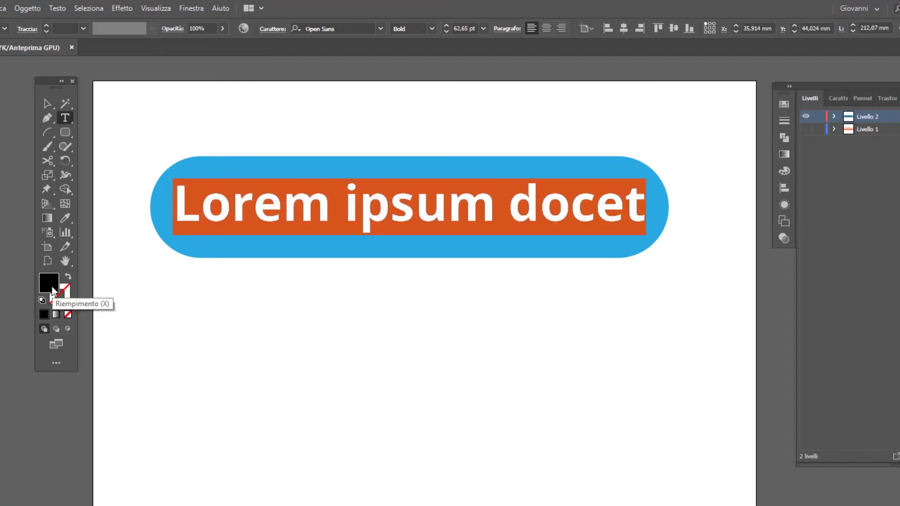
pyautogui.doubleClick(53, 290)
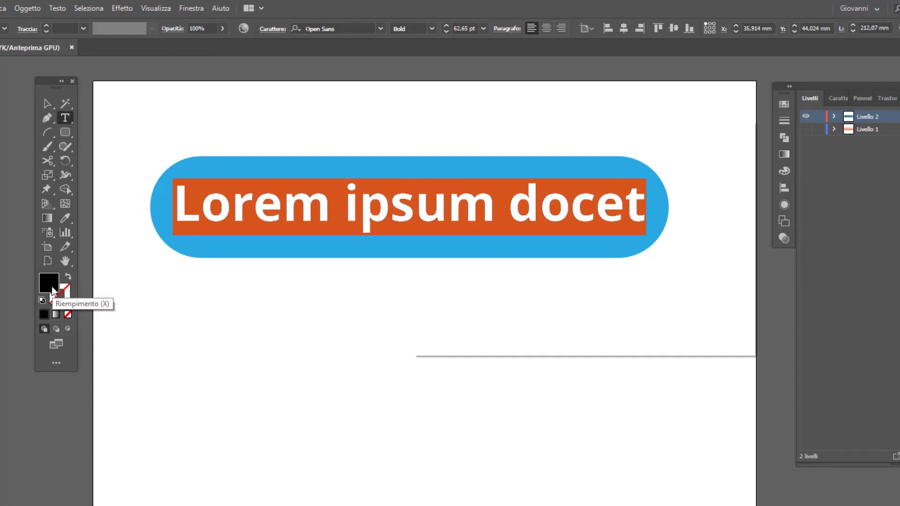
pyautogui.moveTo(626, 130); pyautogui.dragTo(758, 96)
pyautogui.write('fff4e4')
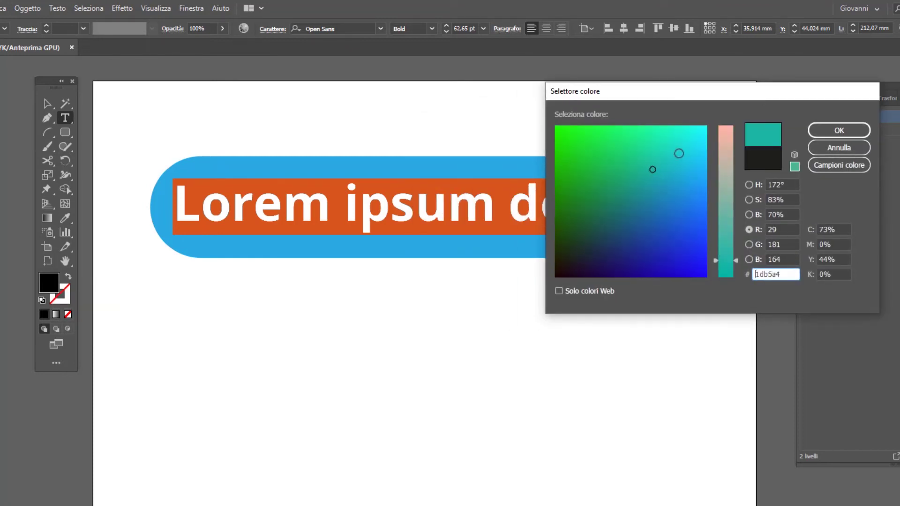
pyautogui.click(854, 133)
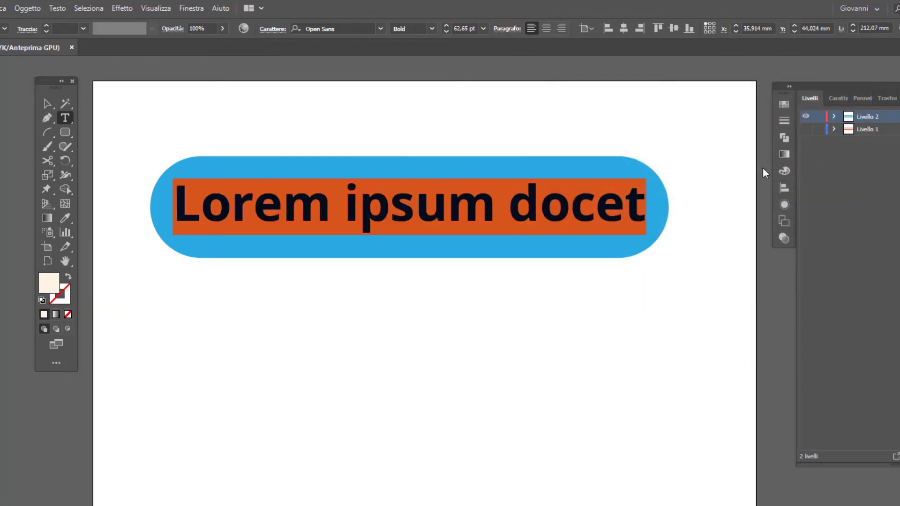
pyautogui.click(47, 104)
pyautogui.click(301, 126)
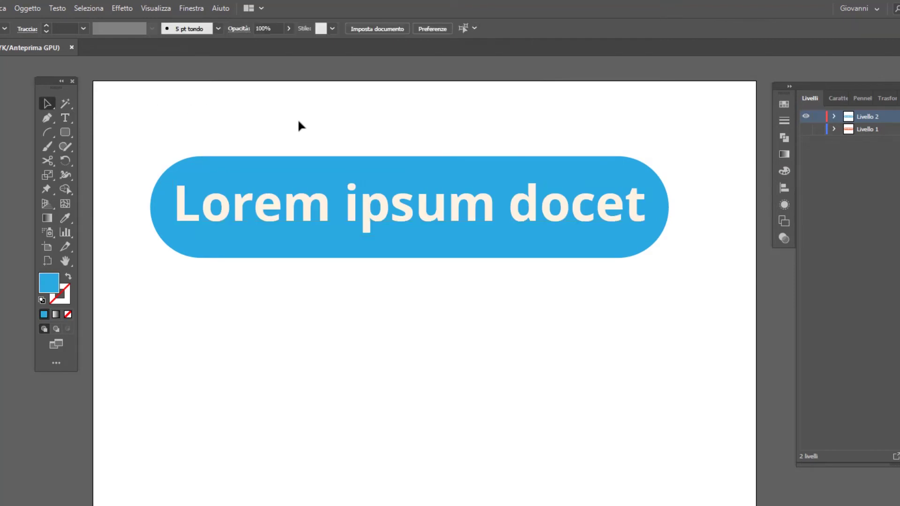
pyautogui.hotkey('ctrl', 'a')
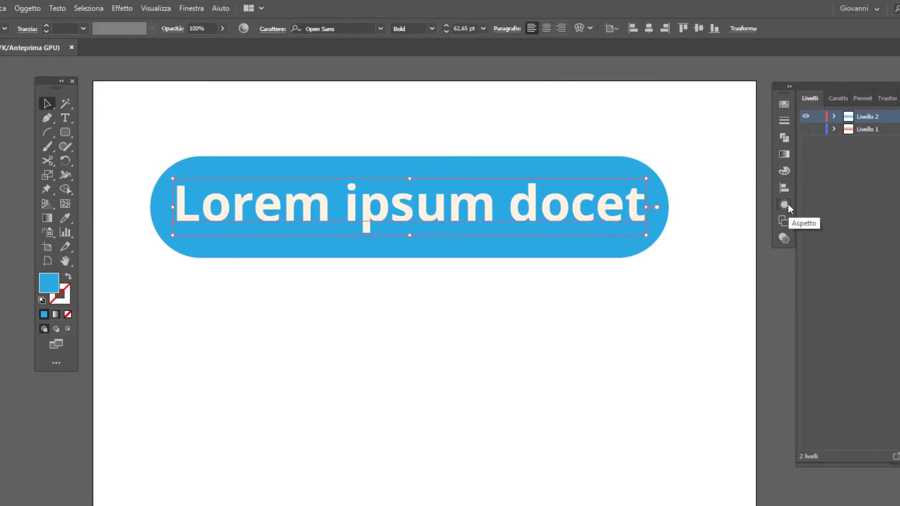
pyautogui.click(784, 205)
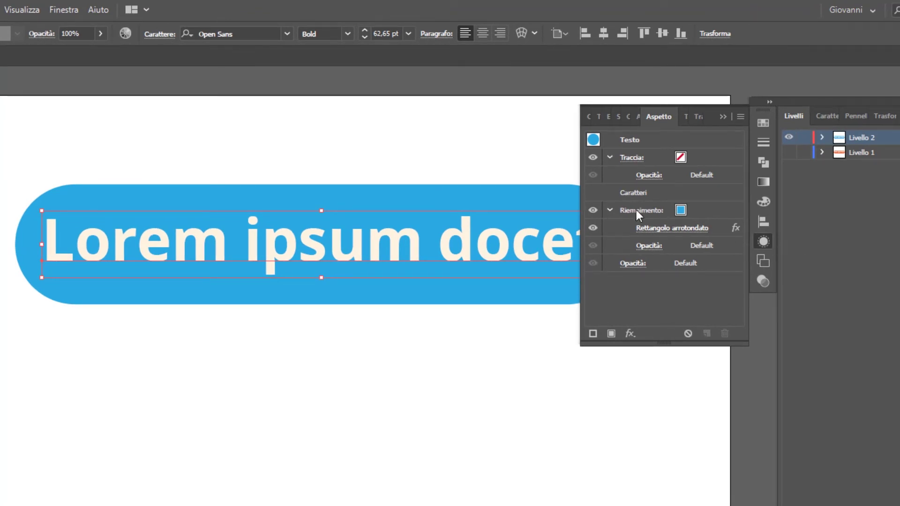
pyautogui.click(656, 229)
pyautogui.click(657, 230)
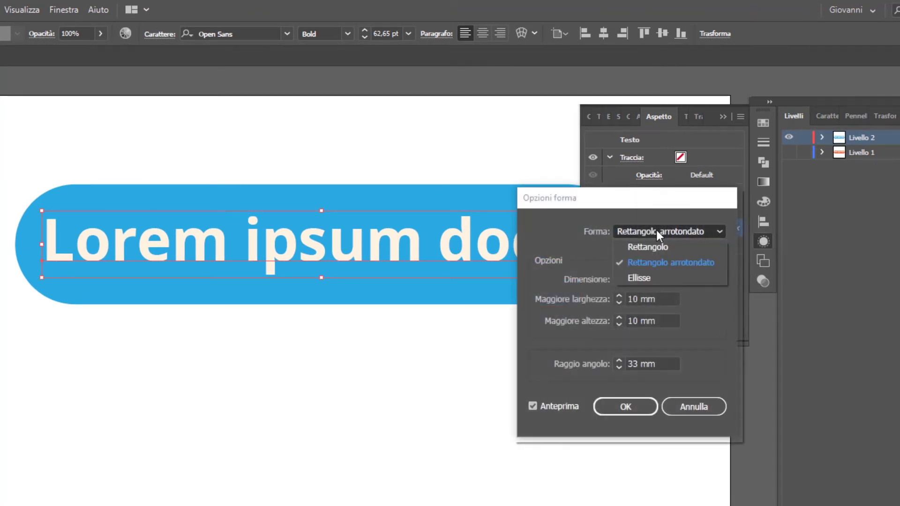
pyautogui.click(659, 210)
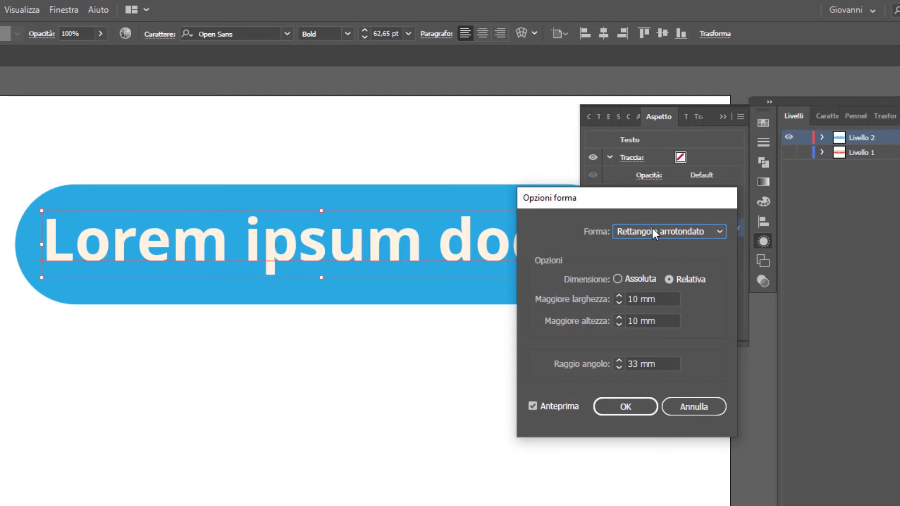
pyautogui.click(692, 404)
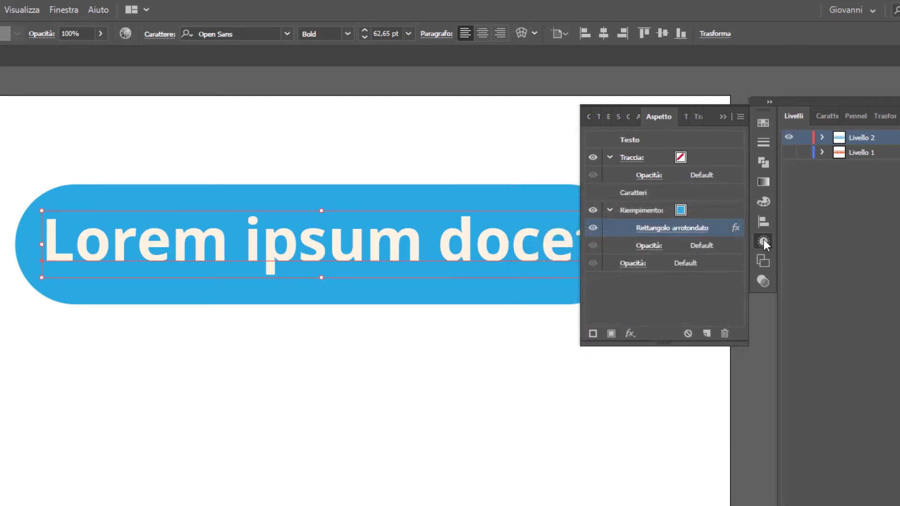
pyautogui.click(330, 75)
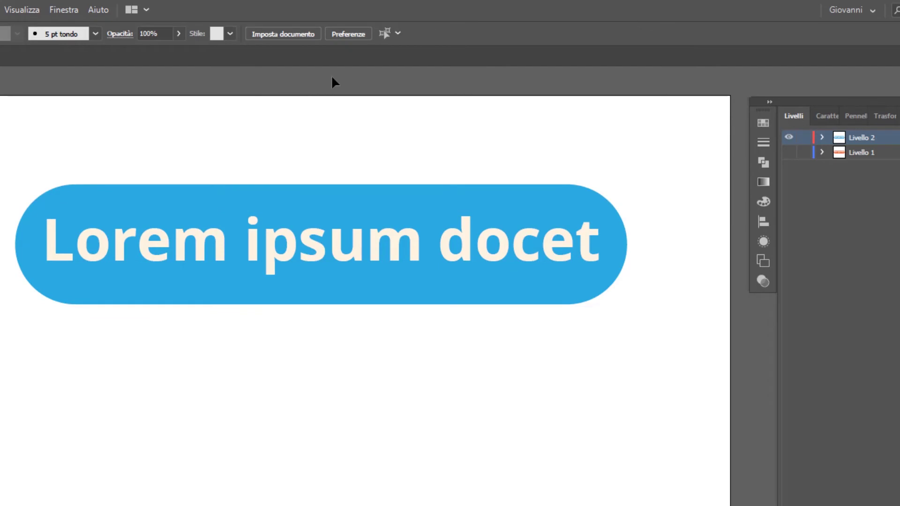
# Show the rulers and switch the ruler units from millimetres to pixels
pyautogui.rightClick(332, 83)
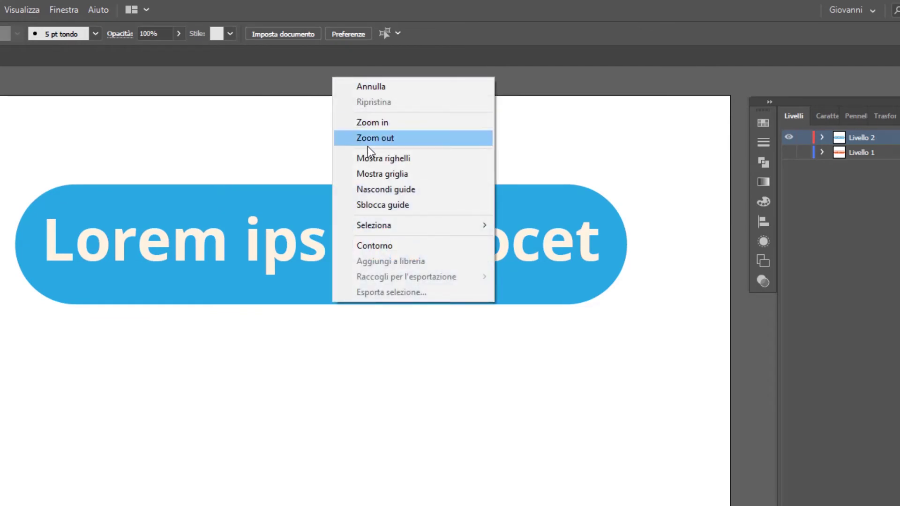
pyautogui.click(373, 159)
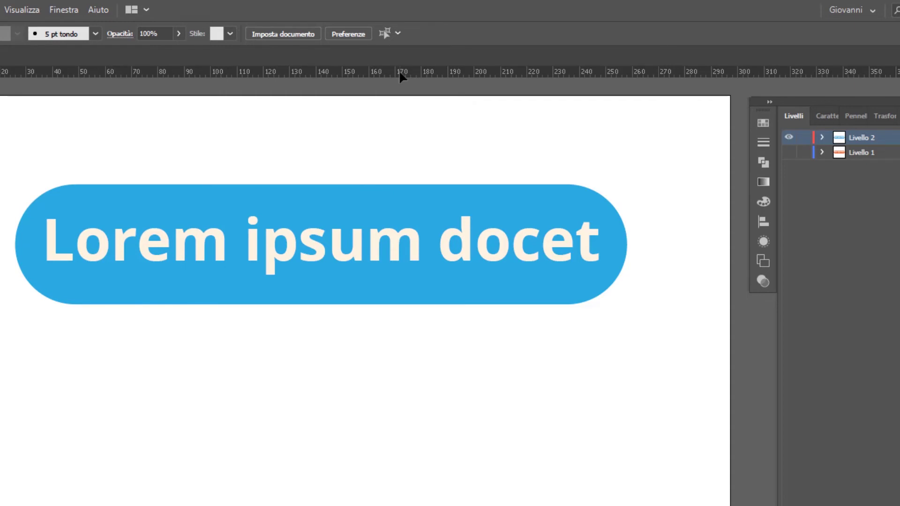
pyautogui.rightClick(433, 69)
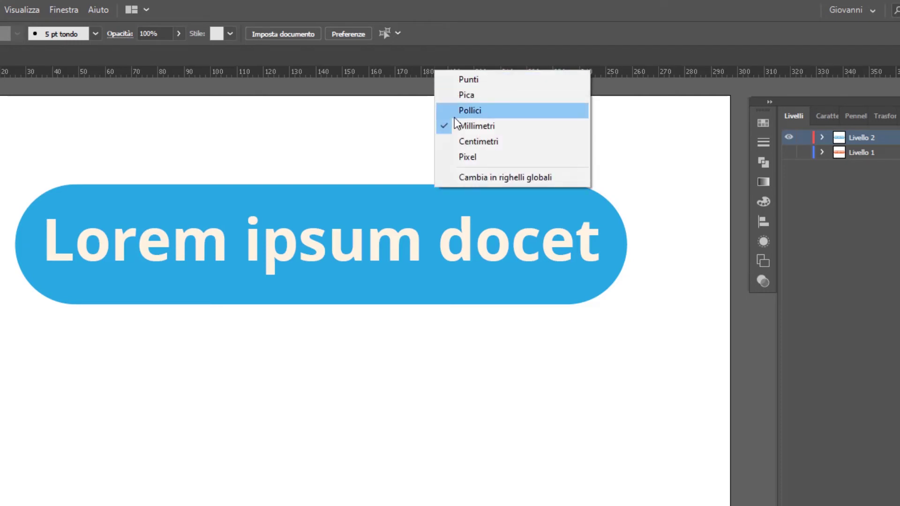
pyautogui.click(474, 159)
# Reopen the rounded rectangle options, confirm 28,3465 px extra size and 93,5433 px radius, reselect the text
pyautogui.click(768, 241)
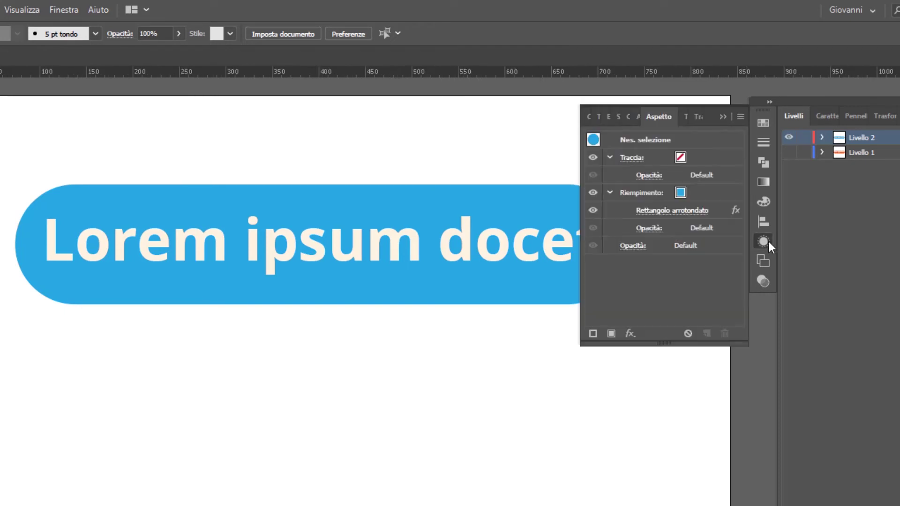
pyautogui.click(655, 212)
pyautogui.moveTo(613, 197); pyautogui.dragTo(463, 147)
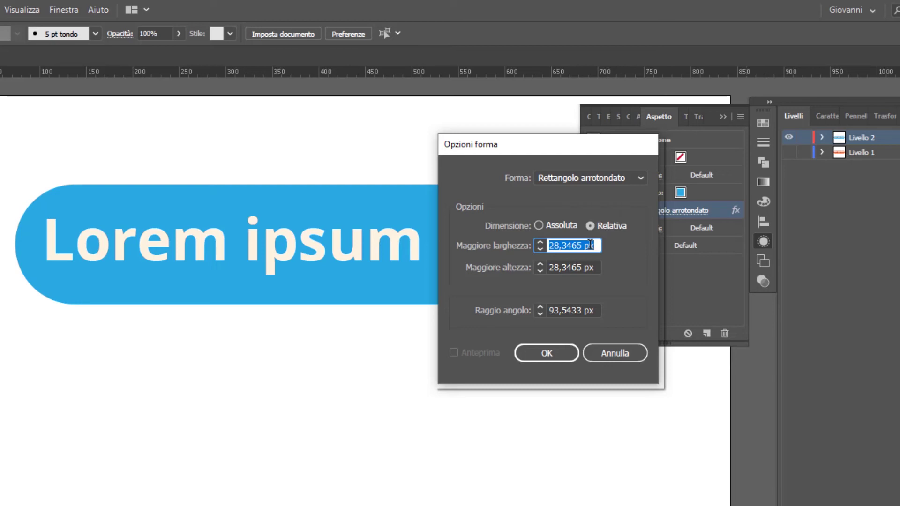
pyautogui.click(546, 353)
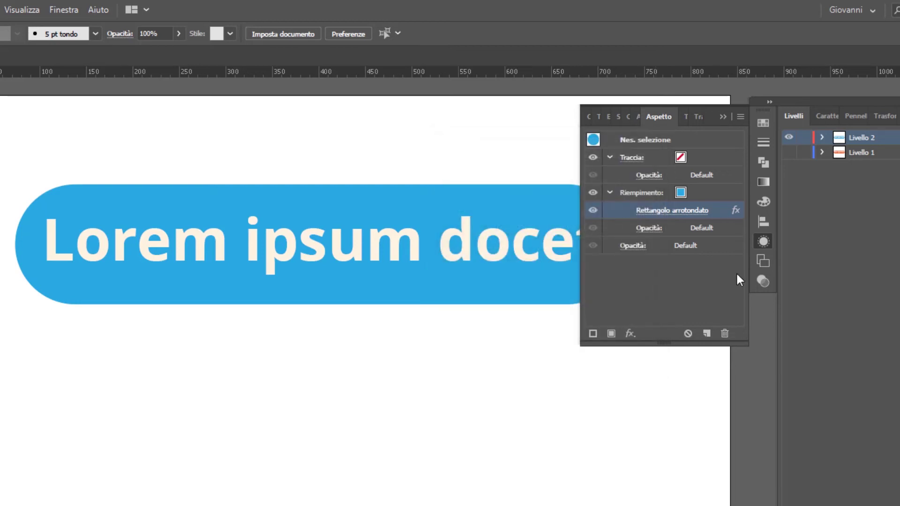
pyautogui.click(764, 241)
pyautogui.click(379, 295)
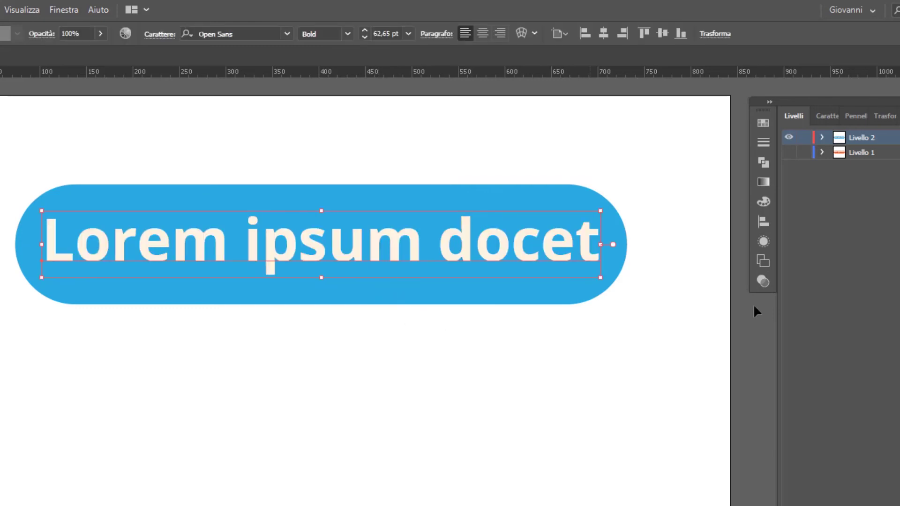
# Change the pill's fill swatch in the Appearance panel from light blue to red-orange
pyautogui.click(762, 242)
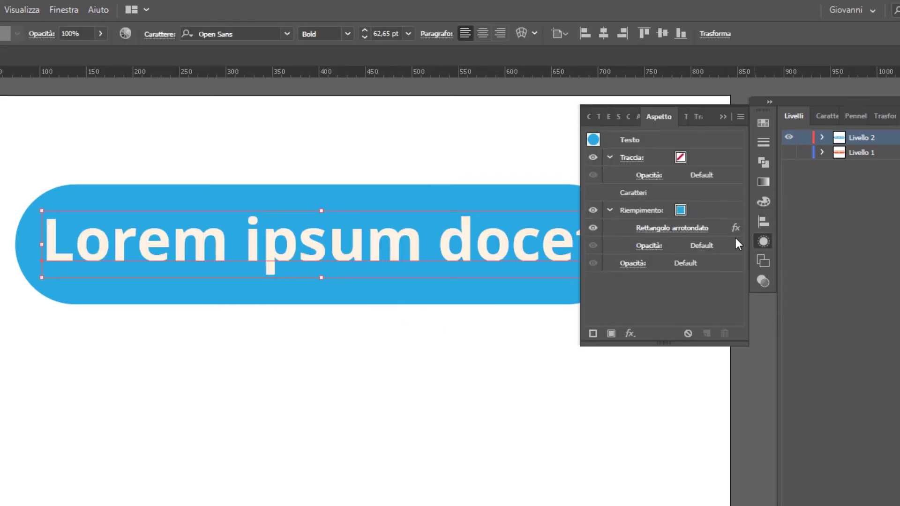
pyautogui.click(642, 210)
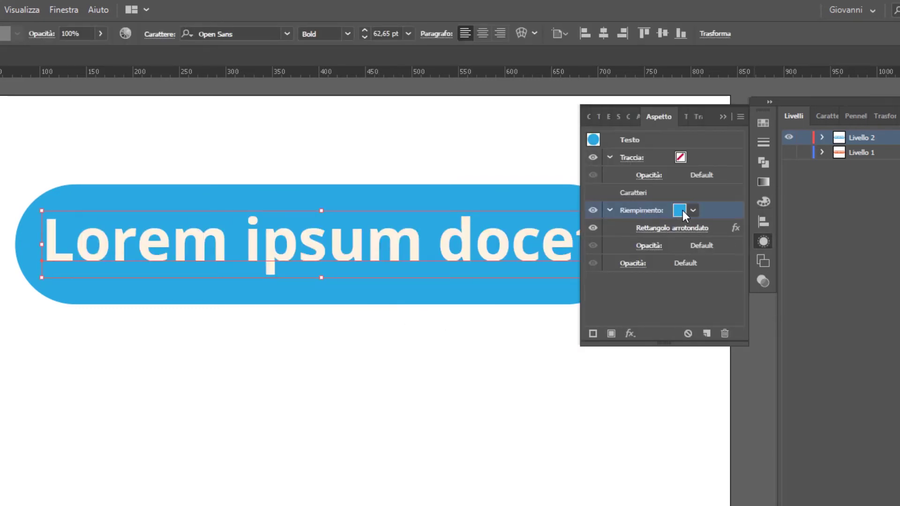
pyautogui.click(693, 212)
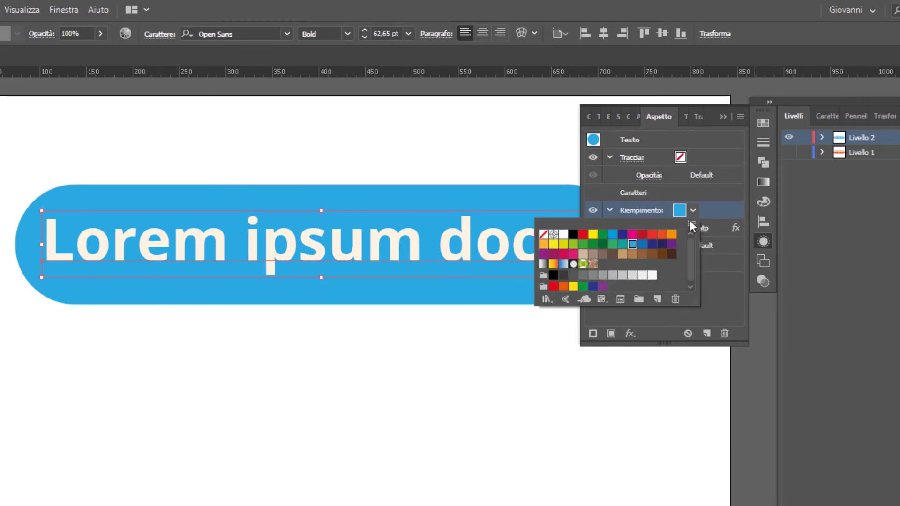
pyautogui.click(662, 235)
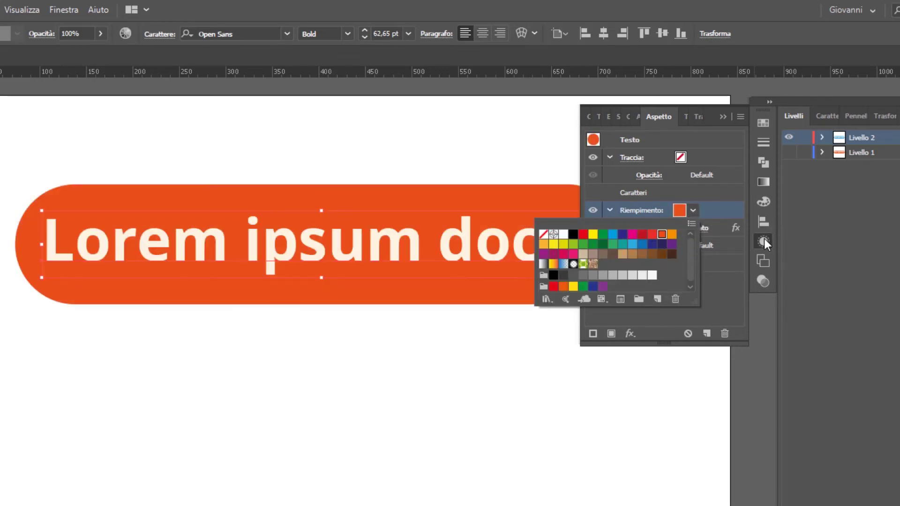
pyautogui.click(764, 241)
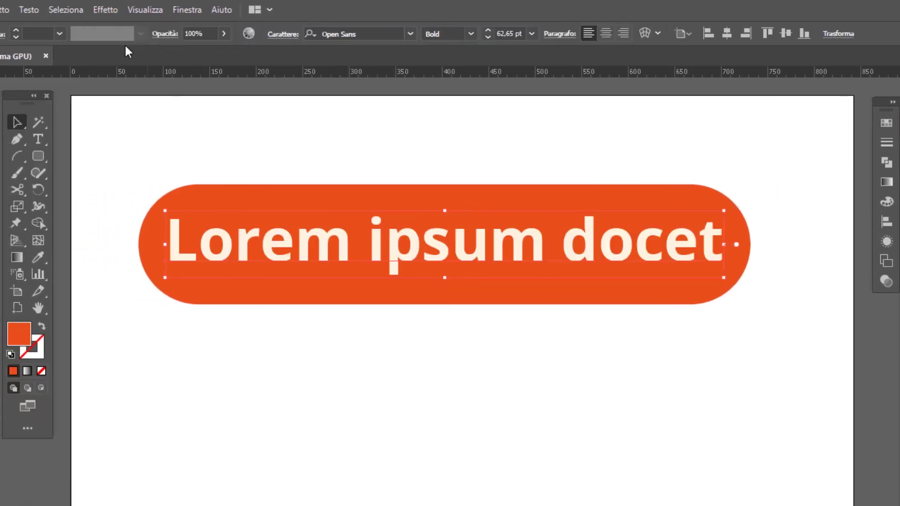
# Add a black Ombra esterna: Multiply, 60% opacity, 2 px X/Y offsets, 5 px blur
pyautogui.click(107, 10)
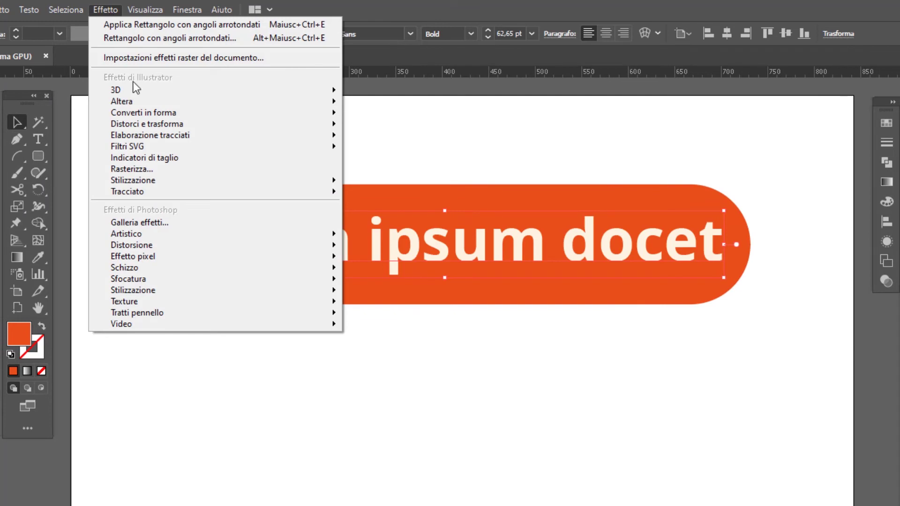
pyautogui.moveTo(134, 180)
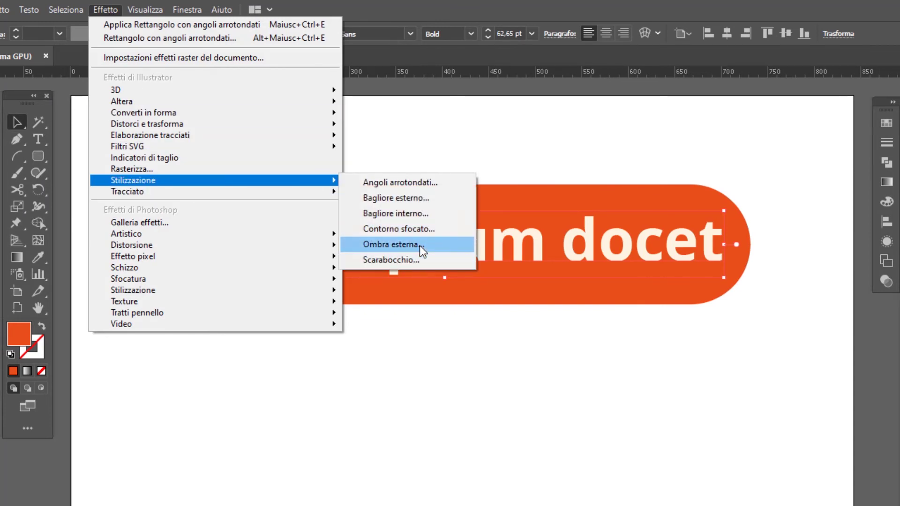
pyautogui.click(420, 245)
pyautogui.click(646, 264)
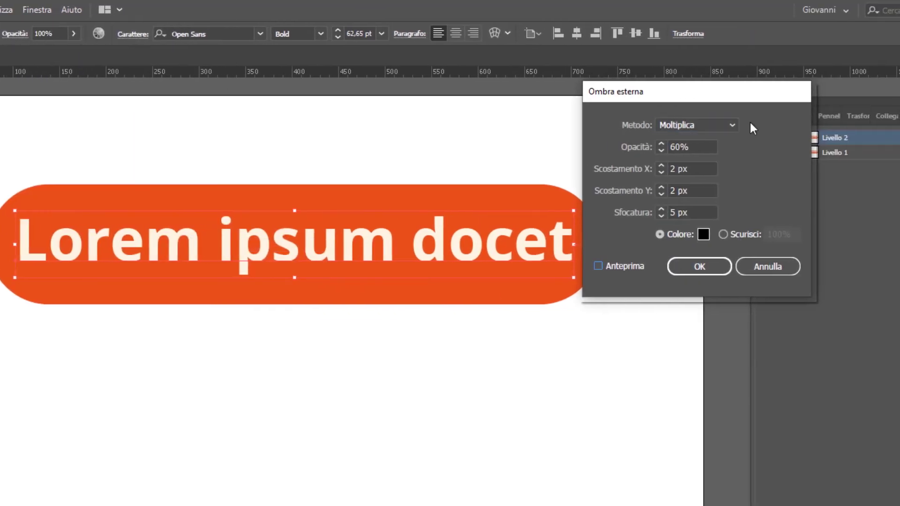
pyautogui.moveTo(695, 86); pyautogui.dragTo(786, 96)
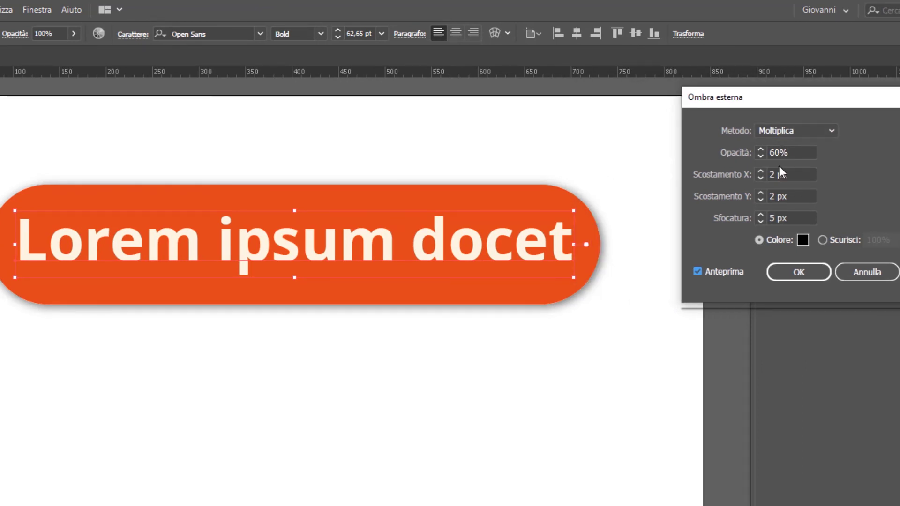
pyautogui.moveTo(755, 101); pyautogui.dragTo(727, 101)
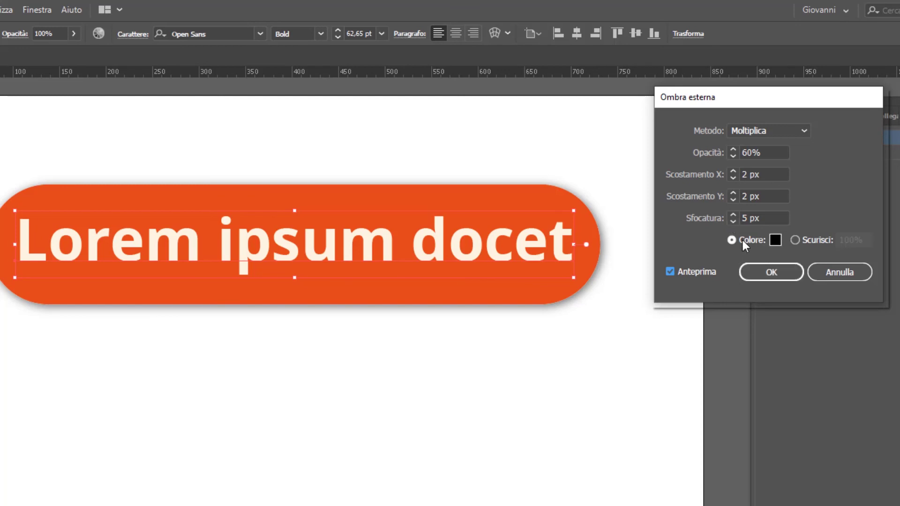
pyautogui.click(793, 241)
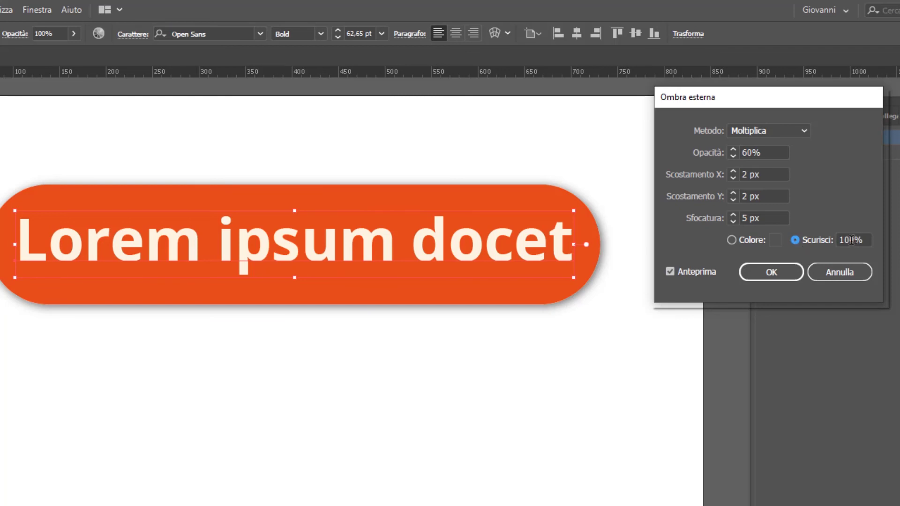
pyautogui.click(733, 240)
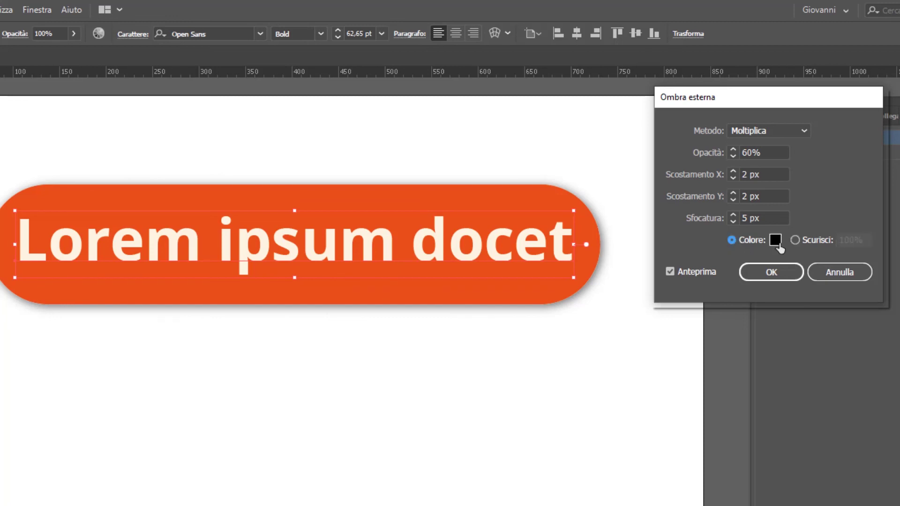
pyautogui.click(776, 241)
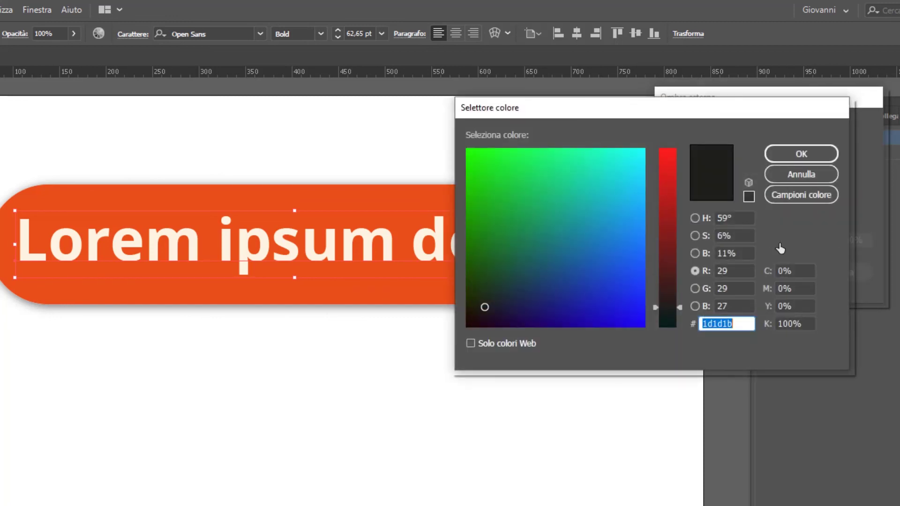
pyautogui.click(800, 158)
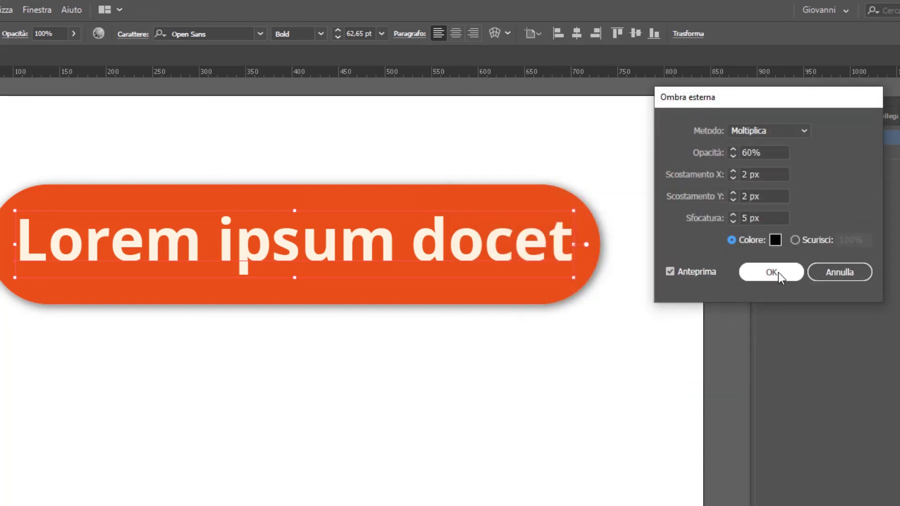
pyautogui.click(778, 272)
pyautogui.click(279, 424)
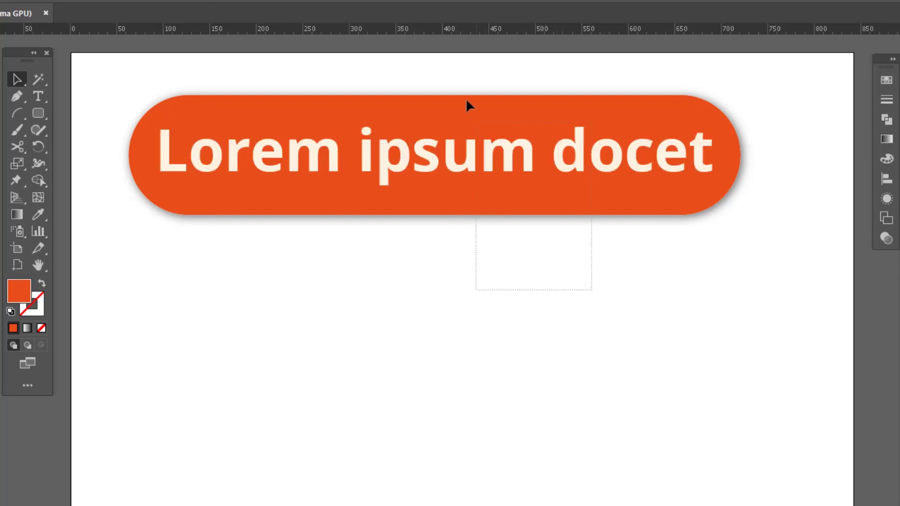
pyautogui.click(467, 143)
pyautogui.rightClick(467, 142)
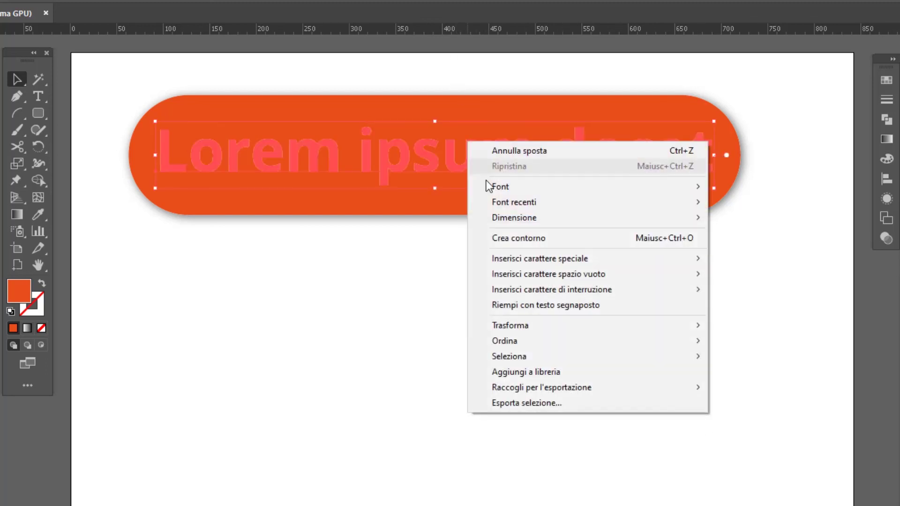
pyautogui.click(555, 403)
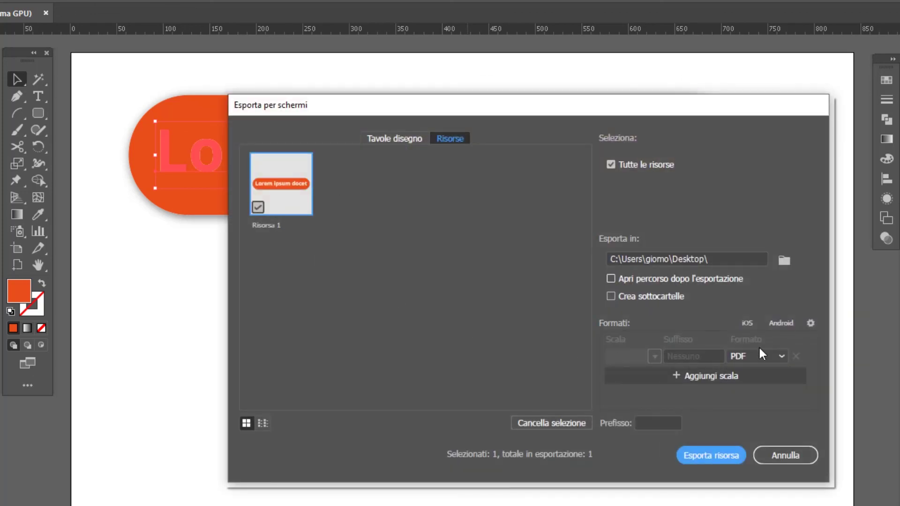
pyautogui.click(759, 355)
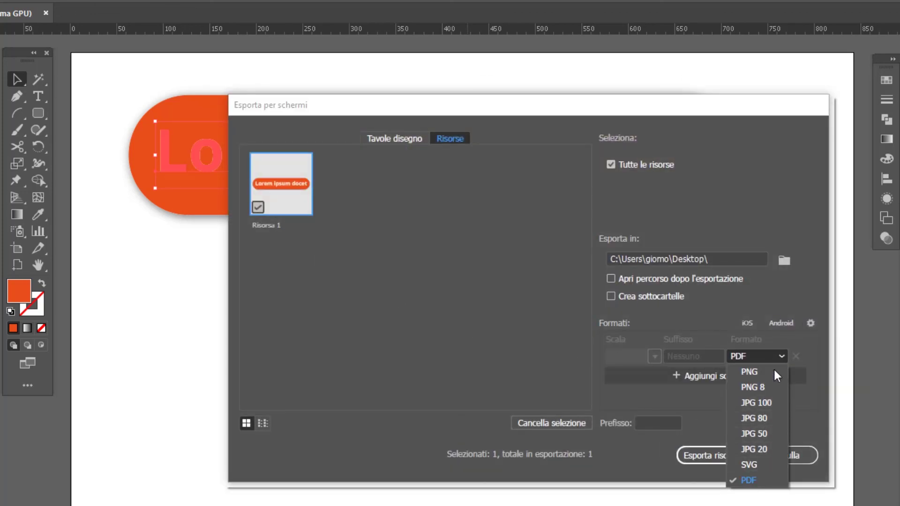
pyautogui.click(778, 308)
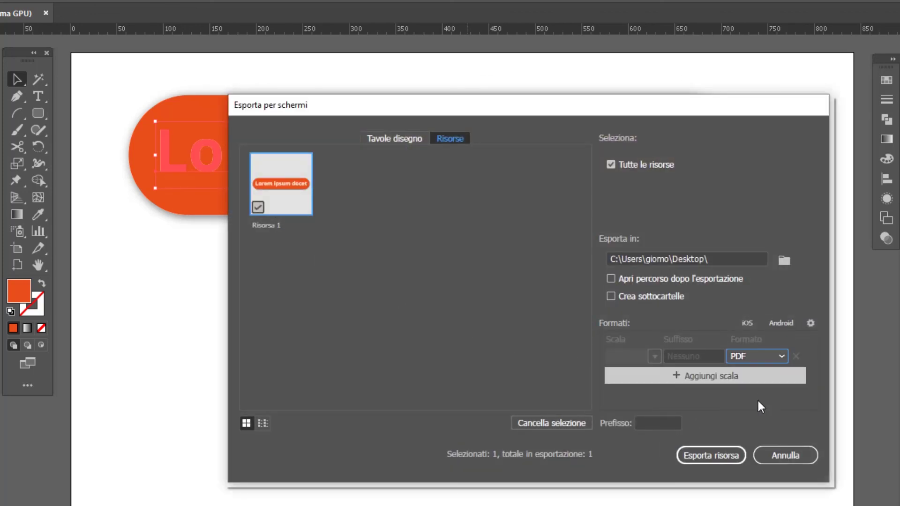
pyautogui.click(803, 457)
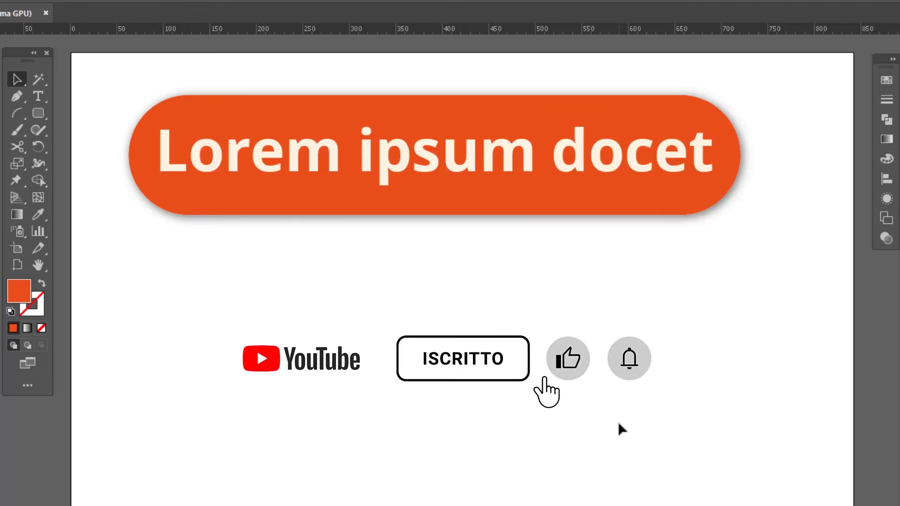